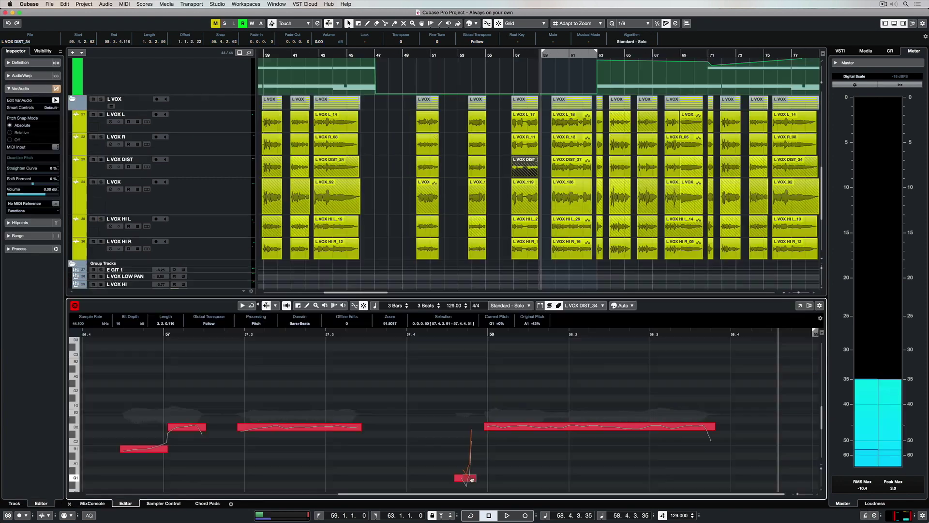
# Straighten the pitch curve of the long D2 segment starting near bar 58 in the L VOX DIST_34 clip to 81 %
pyautogui.click(502, 427)
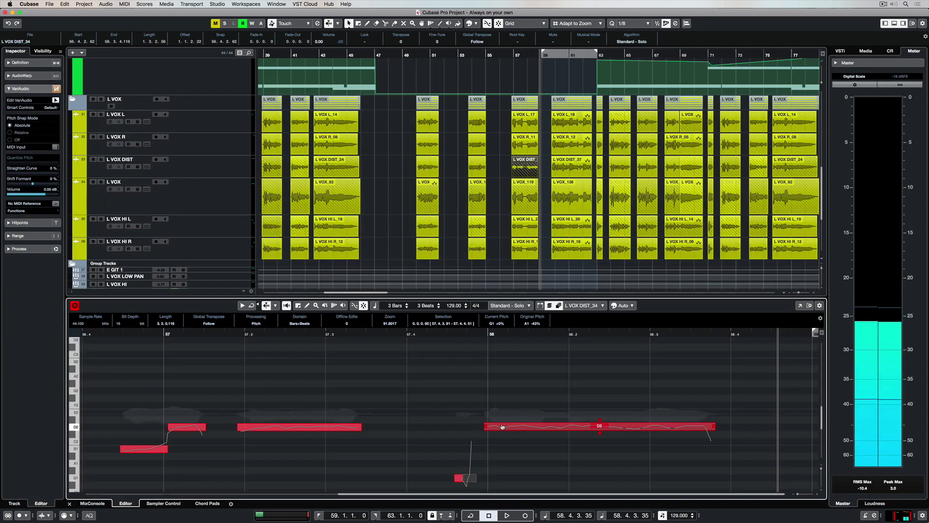
pyautogui.click(555, 438)
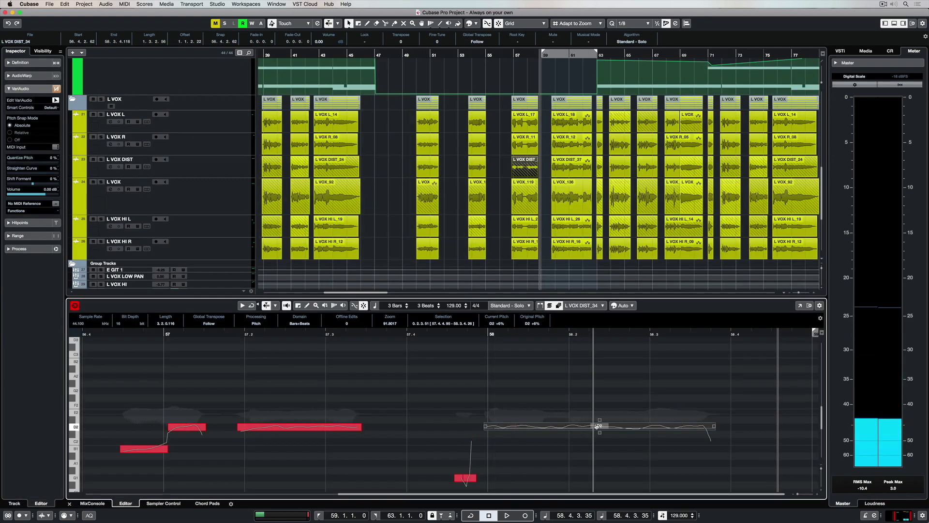
pyautogui.moveTo(599, 424); pyautogui.dragTo(595, 453)
pyautogui.click(572, 434)
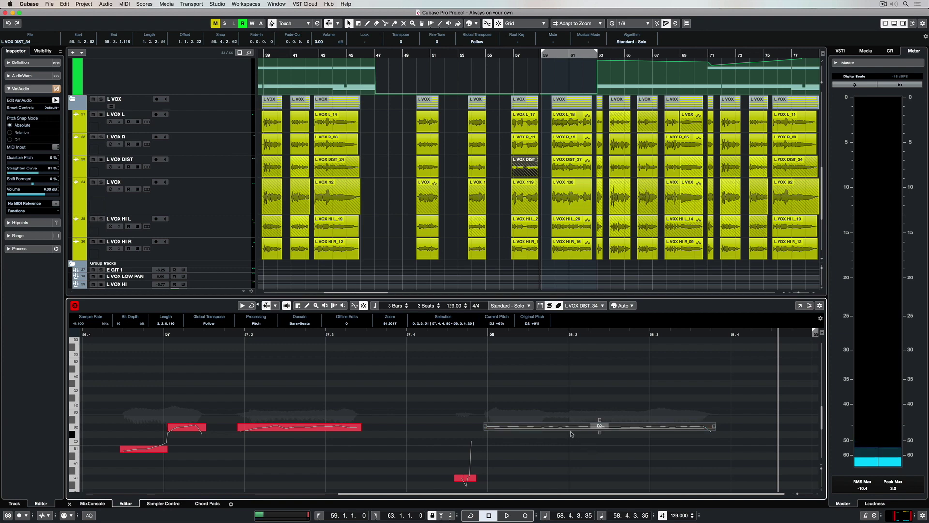
pyautogui.keyDown('alt'); pyautogui.click(571, 431); pyautogui.keyUp('alt')
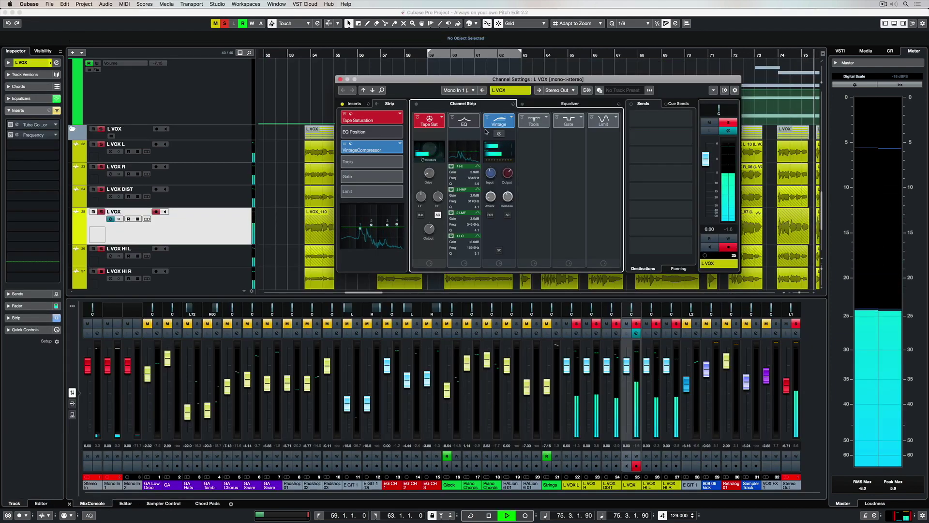
# Show the full VintageCompressor controls in the L VOX channel strip and open the strip preset browser
pyautogui.click(498, 134)
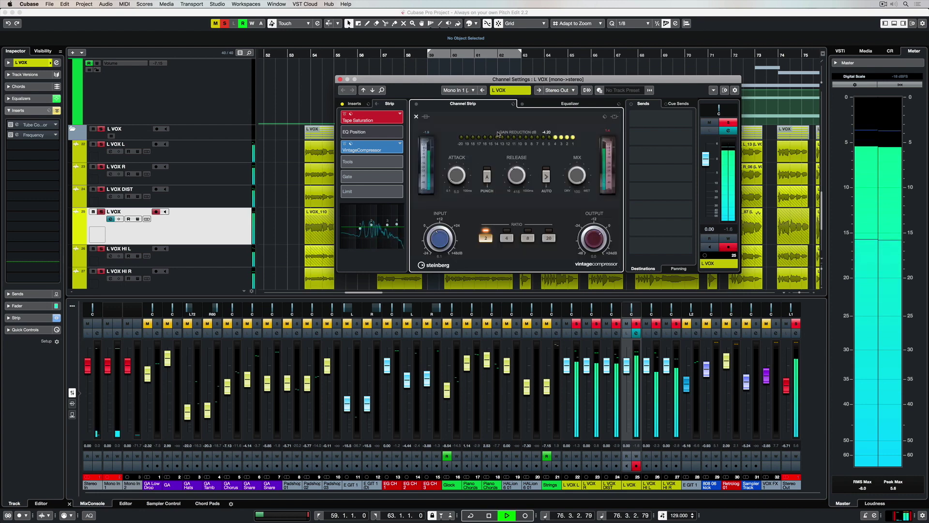
pyautogui.click(512, 104)
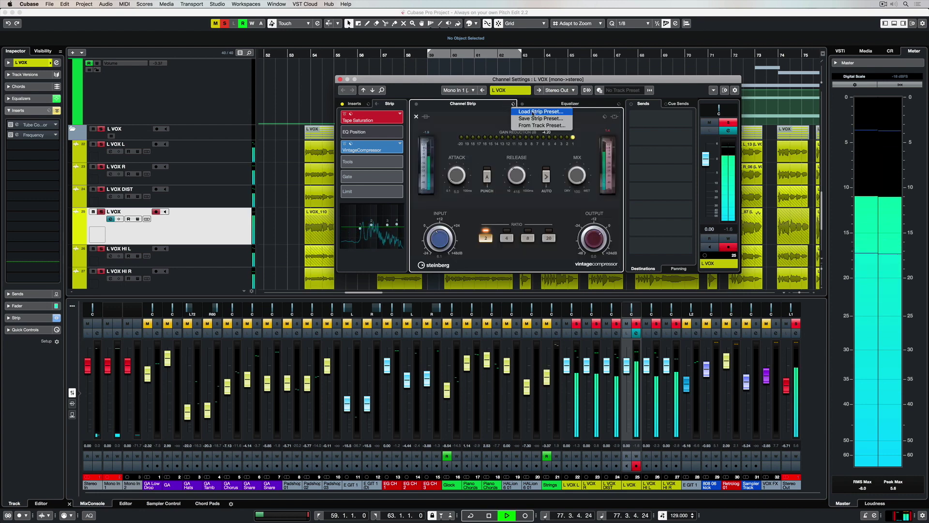
pyautogui.click(533, 112)
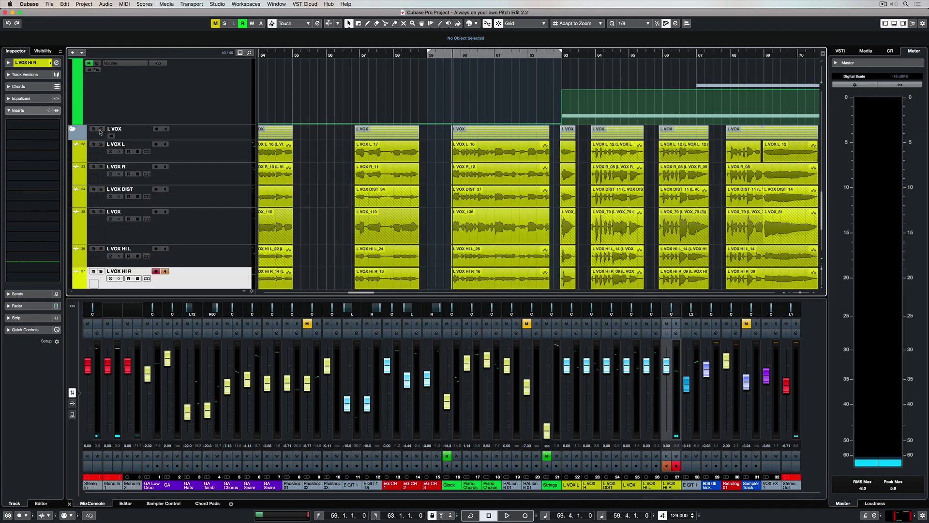
# Solo the L VOX folder track and play back its vocals
pyautogui.click(100, 130)
pyautogui.press('space')
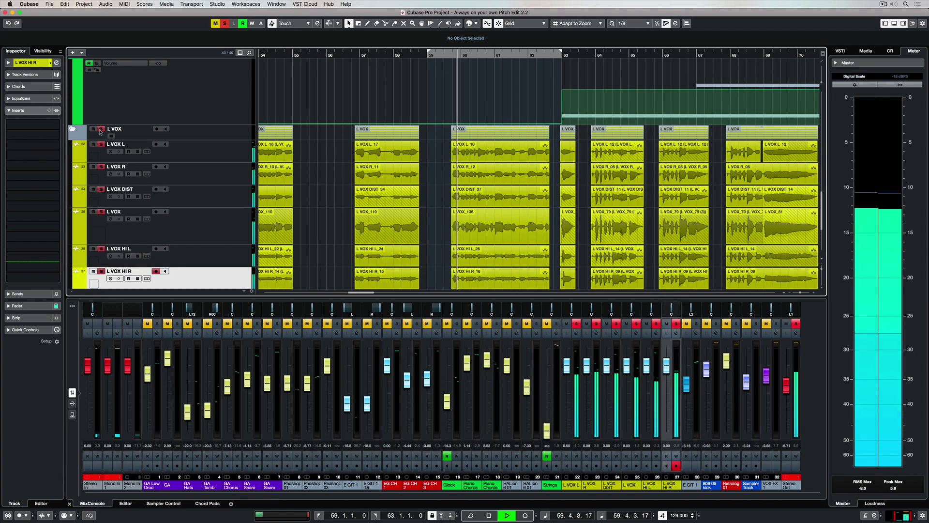
pyautogui.press('g')
pyautogui.press('g')
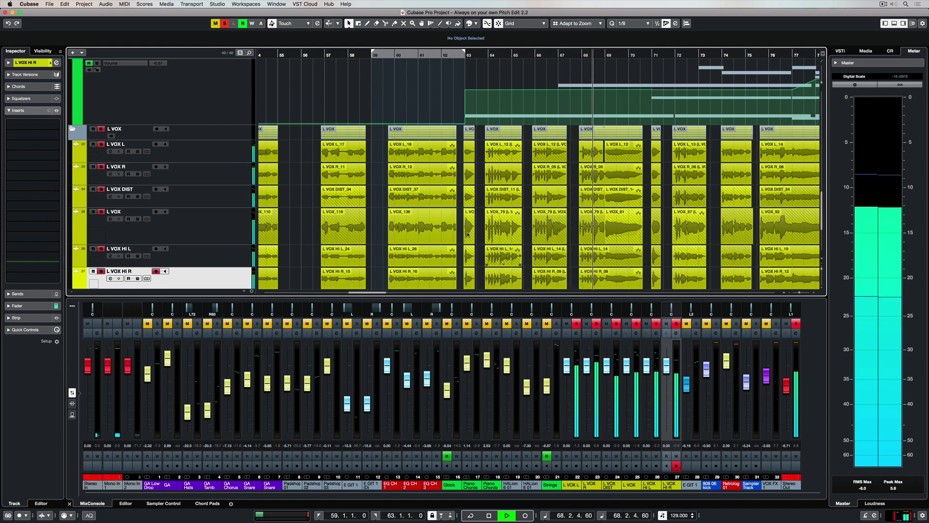
pyautogui.hscroll(-3, 465, 230)
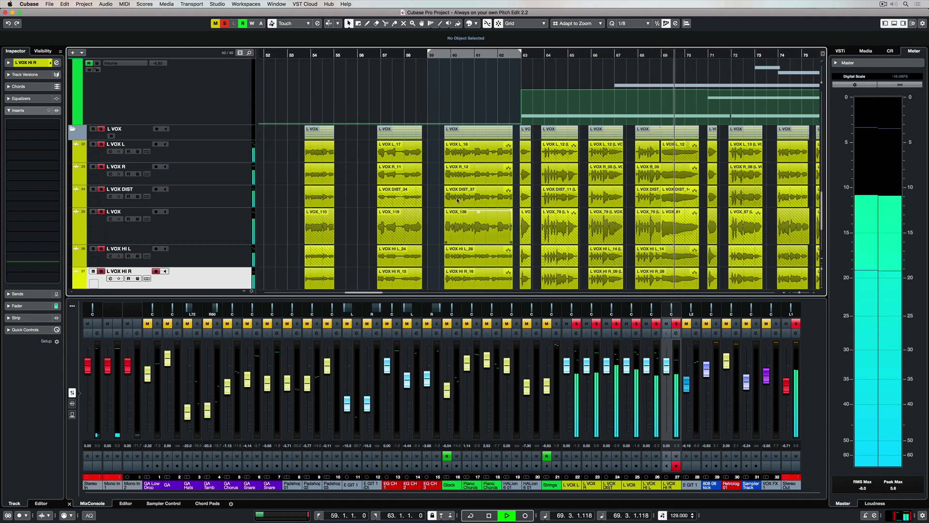
pyautogui.press('space')
# Lower the volume of the L VOX L_18 clip to -0.47 dB and slightly lower the volume of the L VOX R_11 clip
pyautogui.click(485, 139)
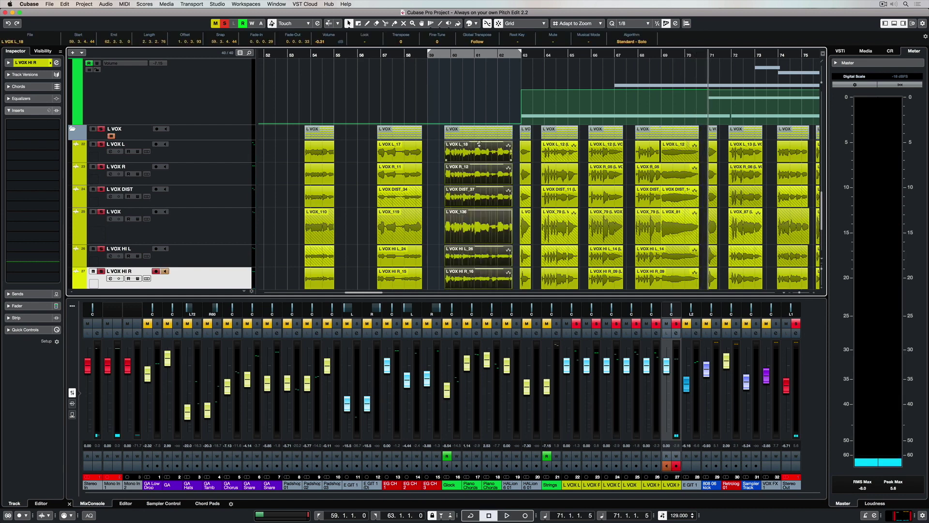
pyautogui.moveTo(479, 144); pyautogui.dragTo(478, 144)
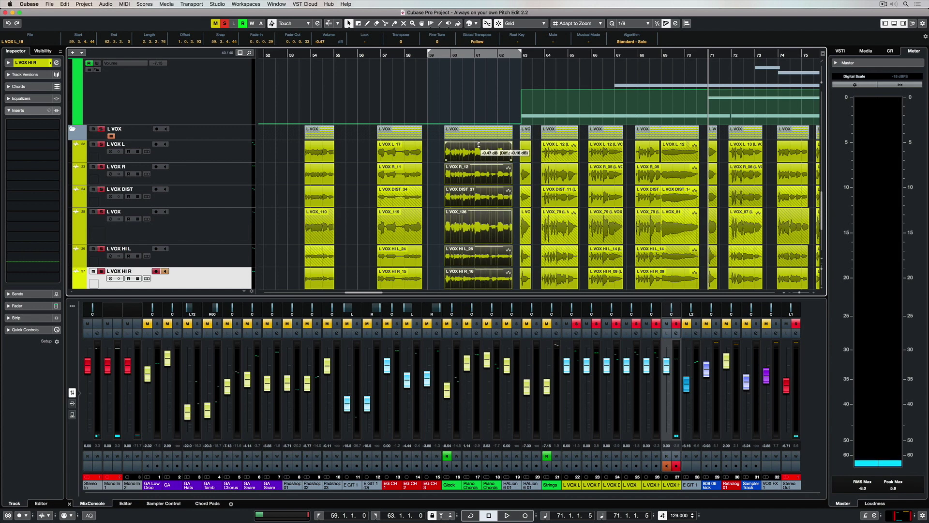
pyautogui.click(430, 173)
pyautogui.click(398, 170)
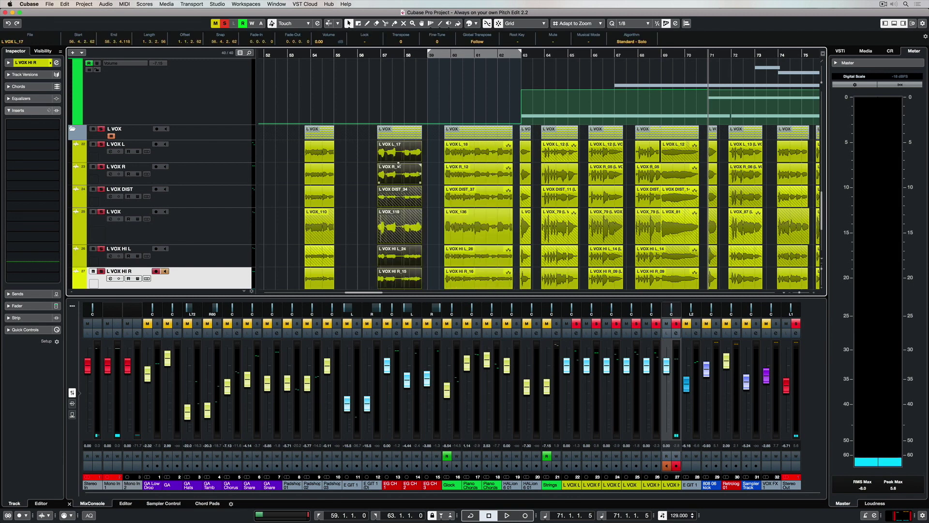
pyautogui.moveTo(399, 166); pyautogui.dragTo(399, 168)
pyautogui.click(366, 211)
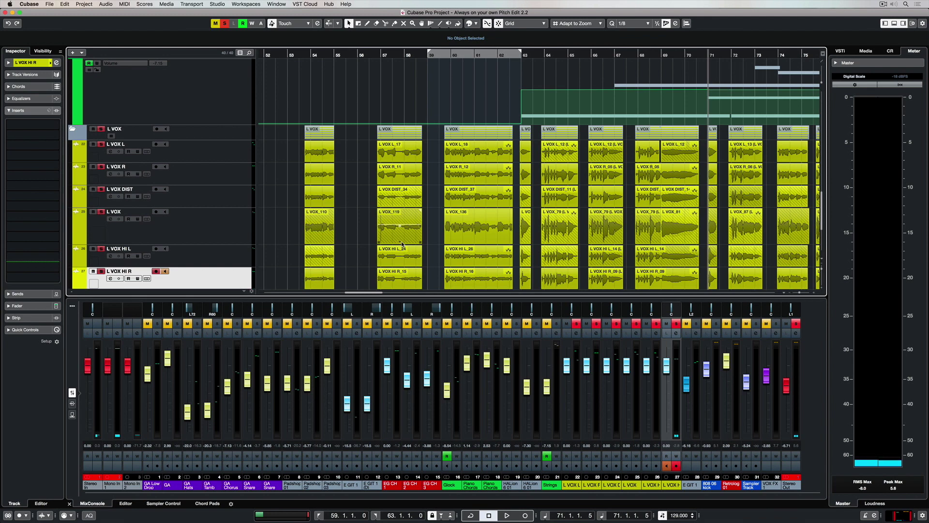
# Open the channel settings of the L VOX track and start playback
pyautogui.click(118, 227)
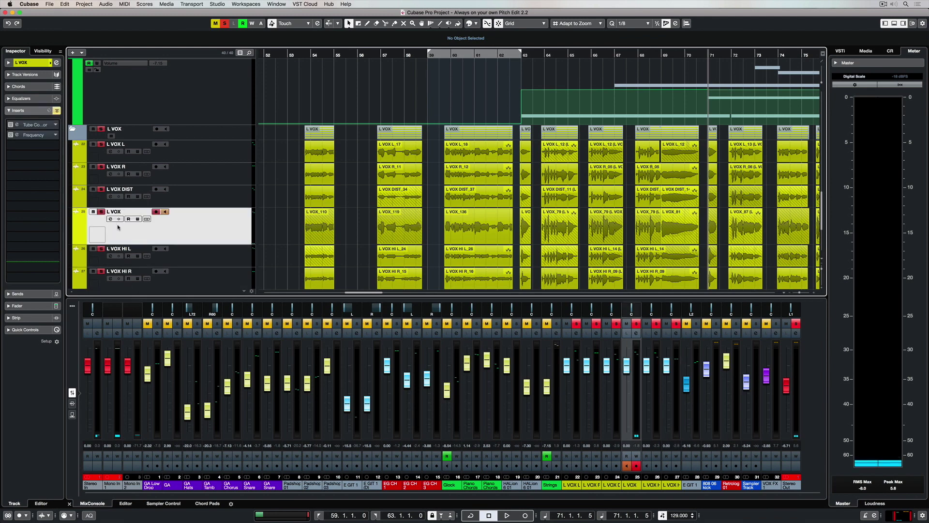
pyautogui.click(111, 219)
pyautogui.press('space')
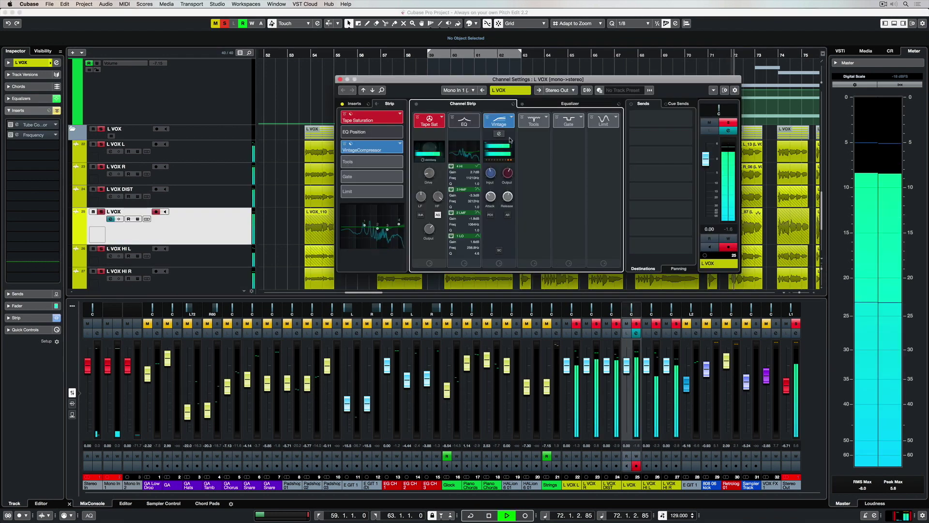
# Load a vocal preset into the L VOX channel strip and view its Tube Compressor controls
pyautogui.click(514, 104)
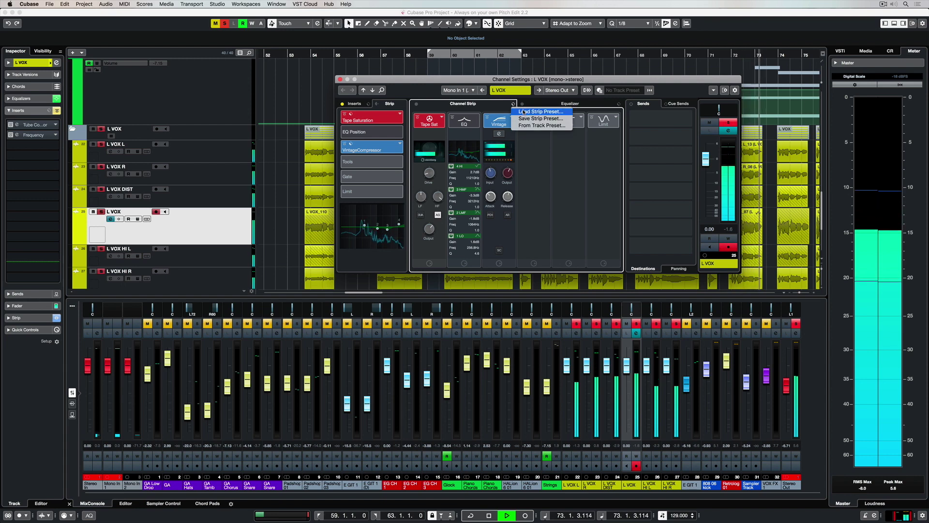
pyautogui.click(532, 111)
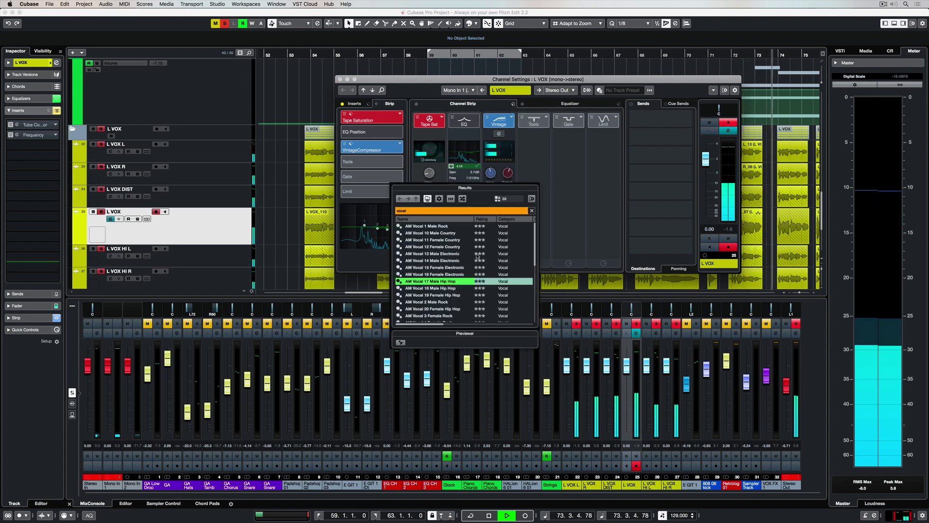
pyautogui.scroll(-3, 431, 283)
pyautogui.doubleClick(431, 282)
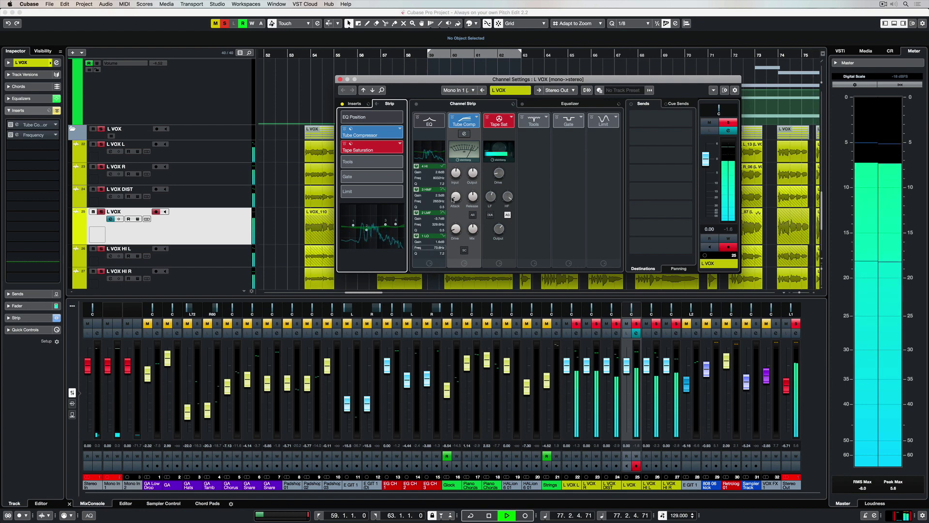
pyautogui.click(463, 134)
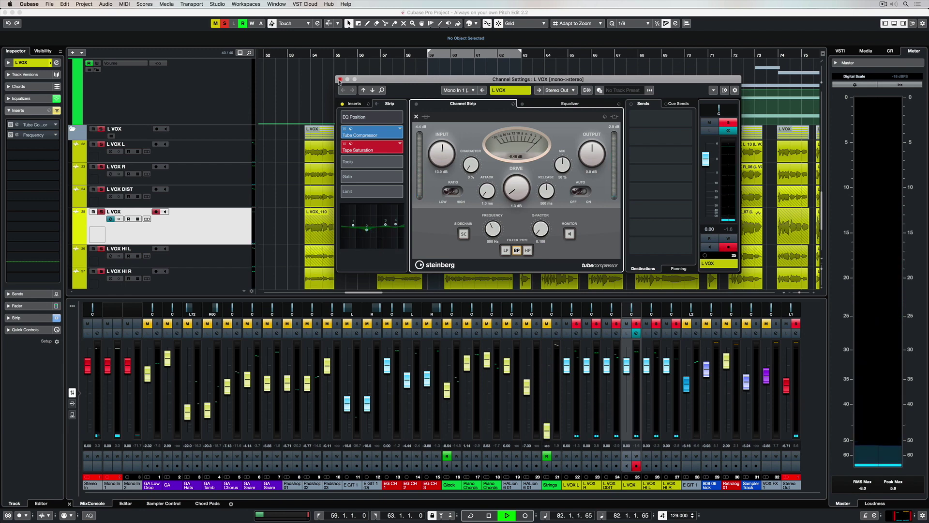
pyautogui.click(340, 79)
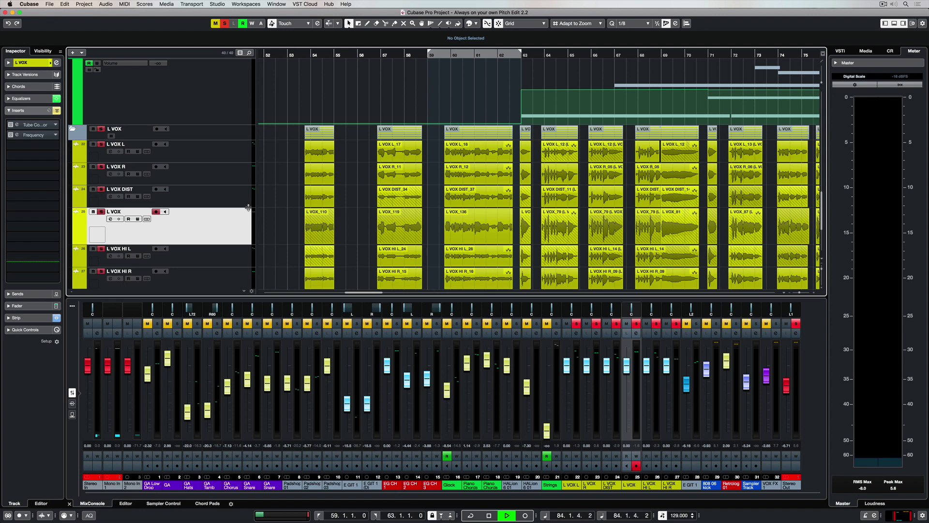
# Activate the Tube Compressor insert on the L VOX DIST track and check the inserts of L VOX L and L VOX R
pyautogui.click(235, 202)
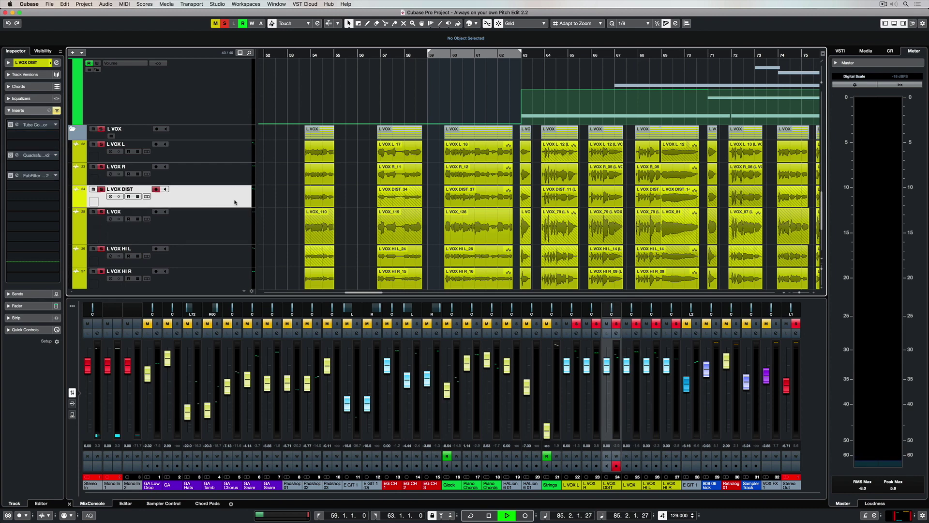
pyautogui.click(10, 125)
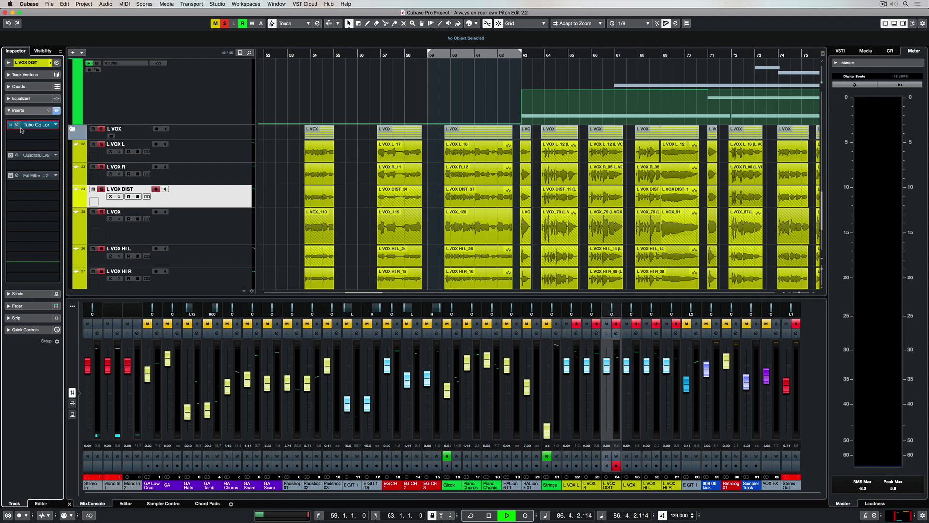
pyautogui.click(194, 178)
pyautogui.click(209, 156)
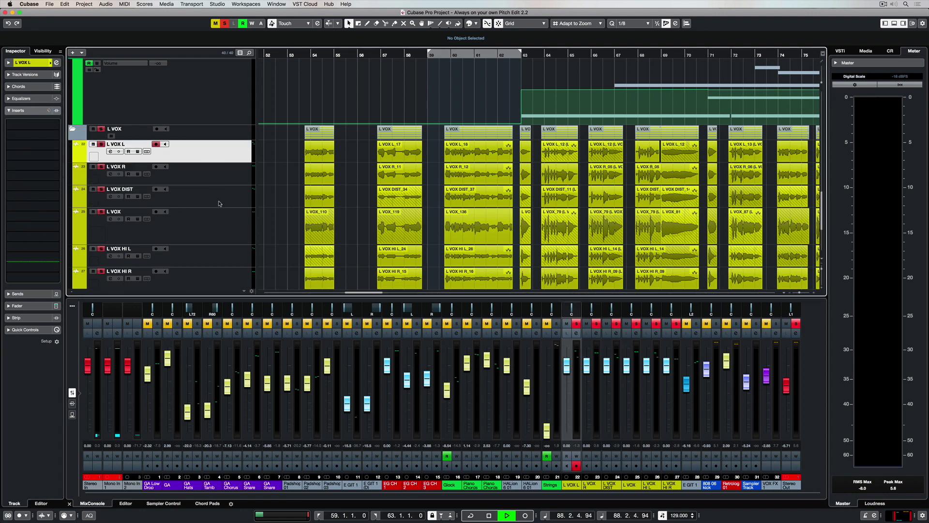
pyautogui.click(201, 173)
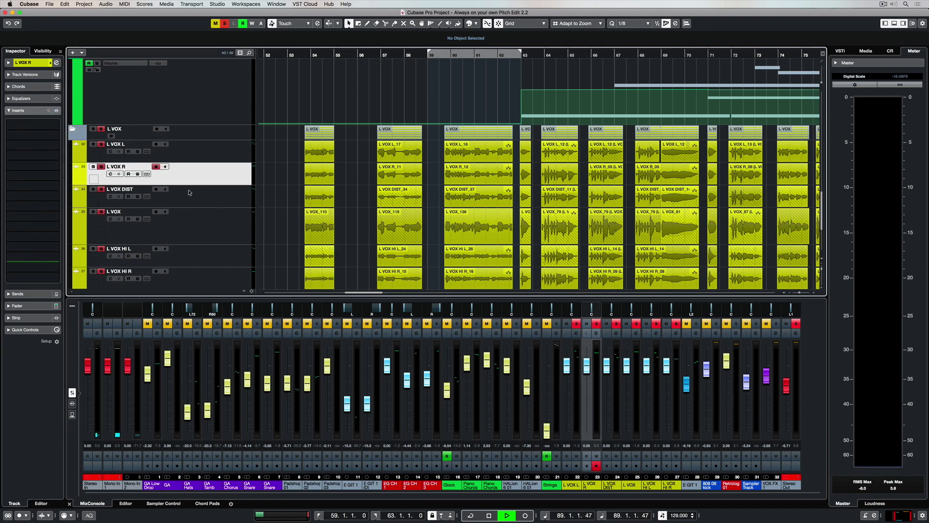
# Copy the Tube Compressor insert from L VOX DIST to L VOX R, L VOX HI L and L VOX HI R, and play the vocals
pyautogui.click(72, 403)
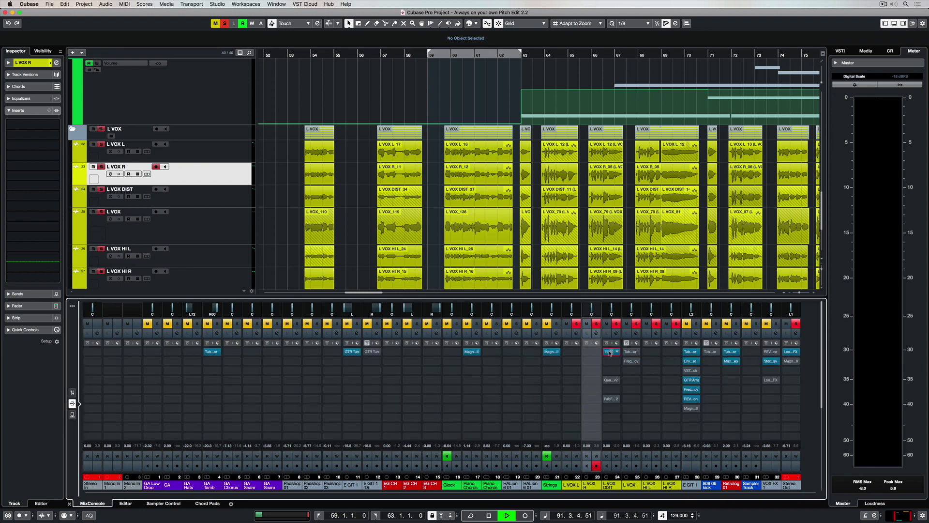
pyautogui.moveTo(610, 353); pyautogui.dragTo(669, 354)
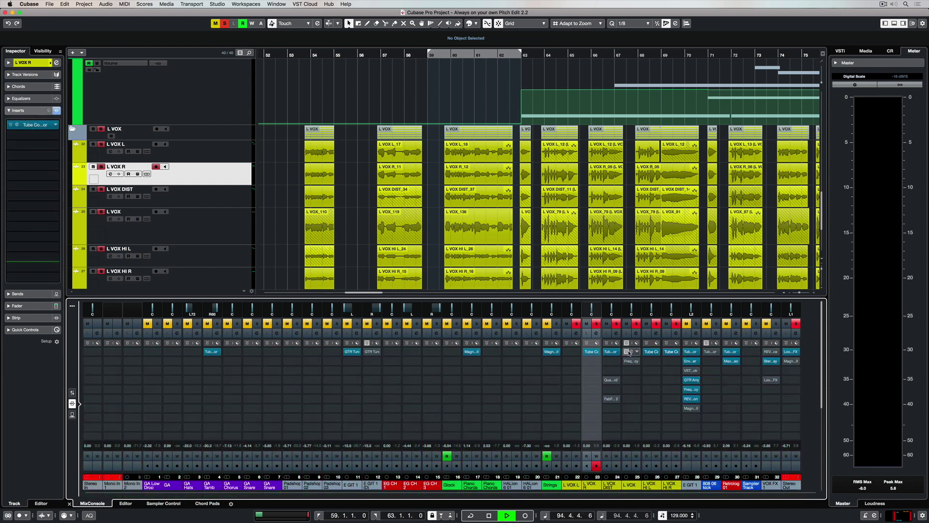
pyautogui.press('space')
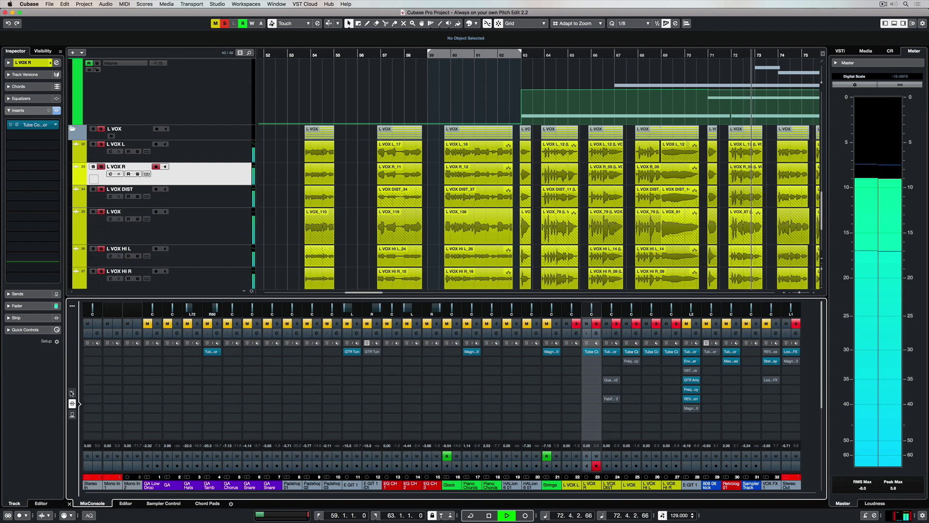
pyautogui.click(72, 392)
pyautogui.press('space')
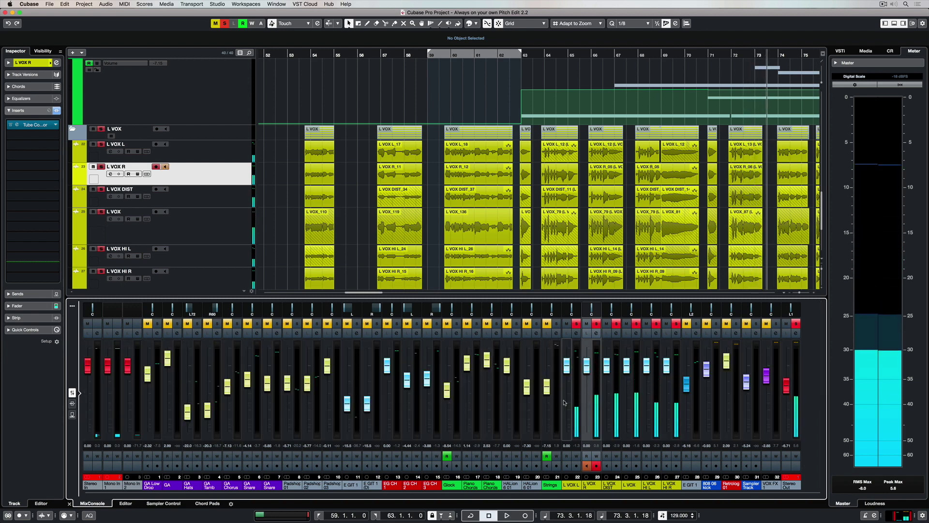
# Add a stereo group channel named L VOX LOW to the L VOX L and L VOX R channels and play the mix
pyautogui.keyDown('shift'); pyautogui.click(570, 484); pyautogui.keyUp('shift')
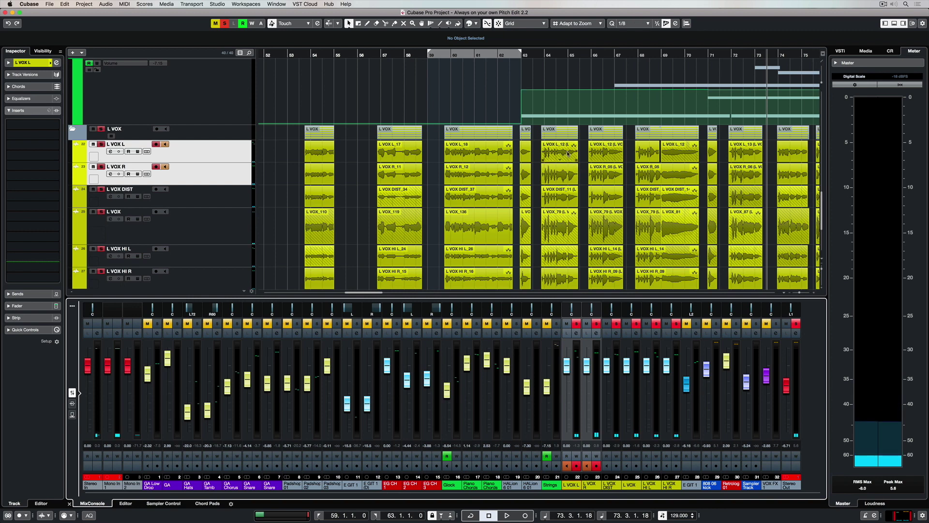
pyautogui.click(563, 169)
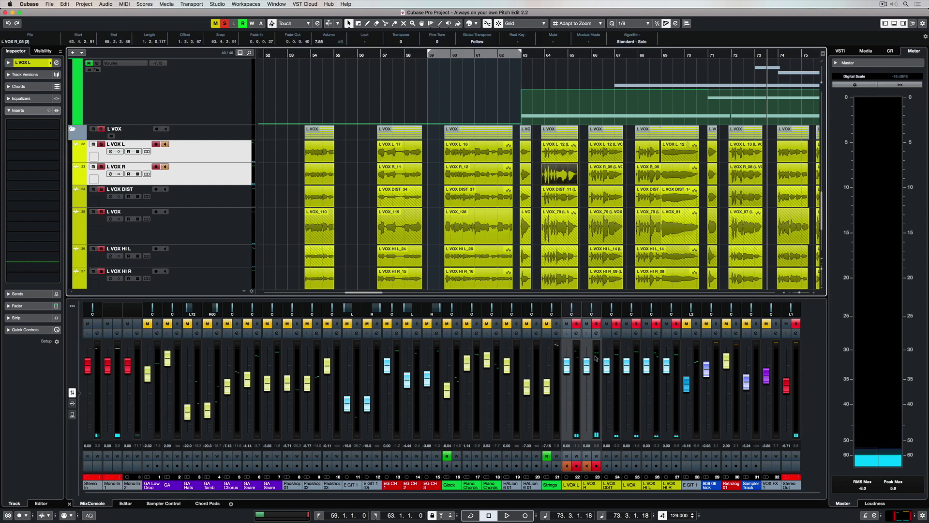
pyautogui.rightClick(574, 400)
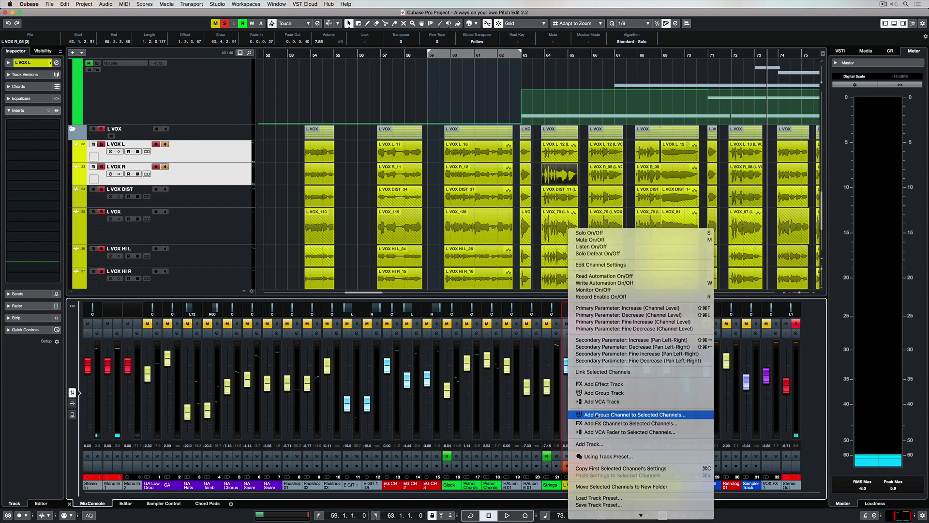
pyautogui.click(597, 412)
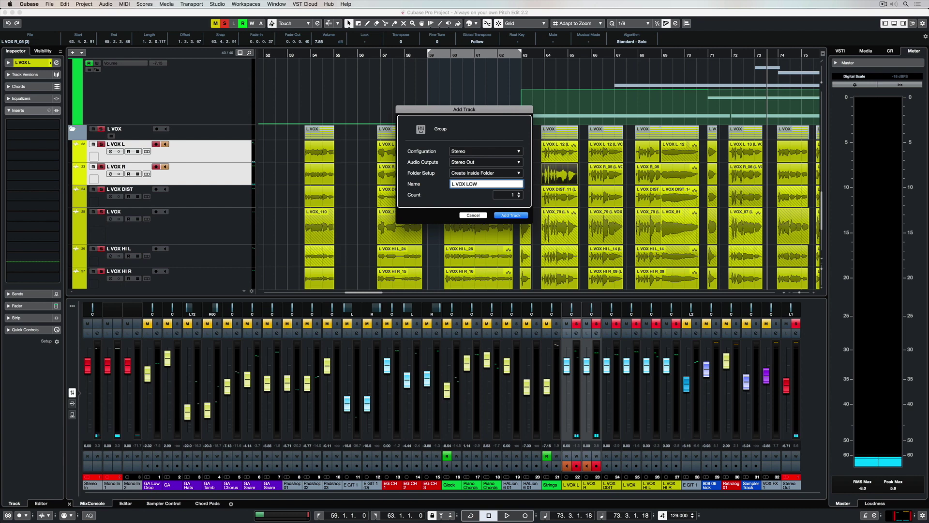
pyautogui.click(513, 216)
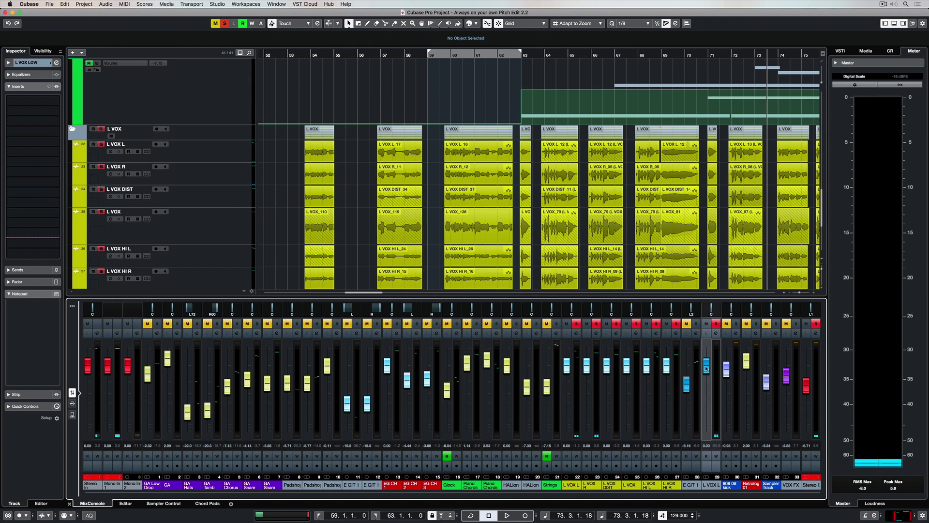
pyautogui.press('space')
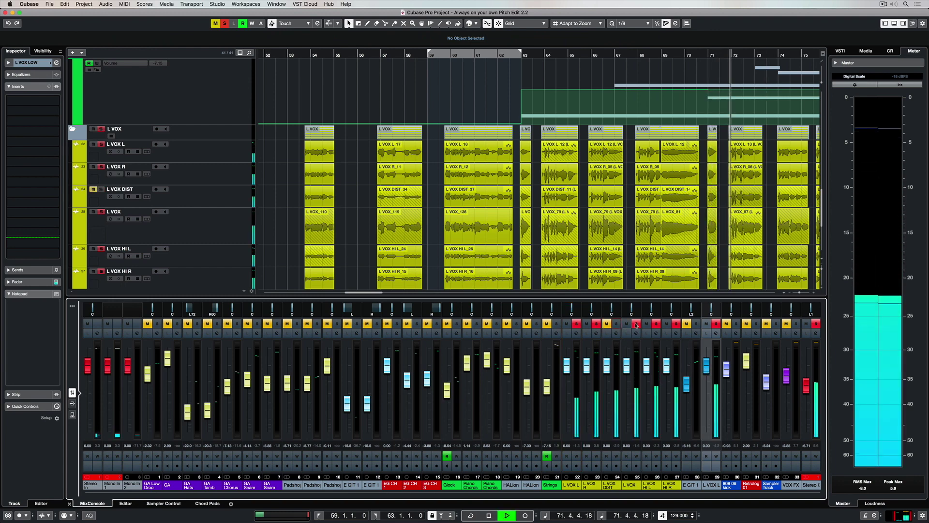
# Take L VOX DIST, L VOX, L VOX HI L and L VOX HI R out of solo, listen to the remaining soloed vocals, and stop playback
pyautogui.click(616, 323)
pyautogui.click(636, 323)
pyautogui.click(656, 324)
pyautogui.click(676, 323)
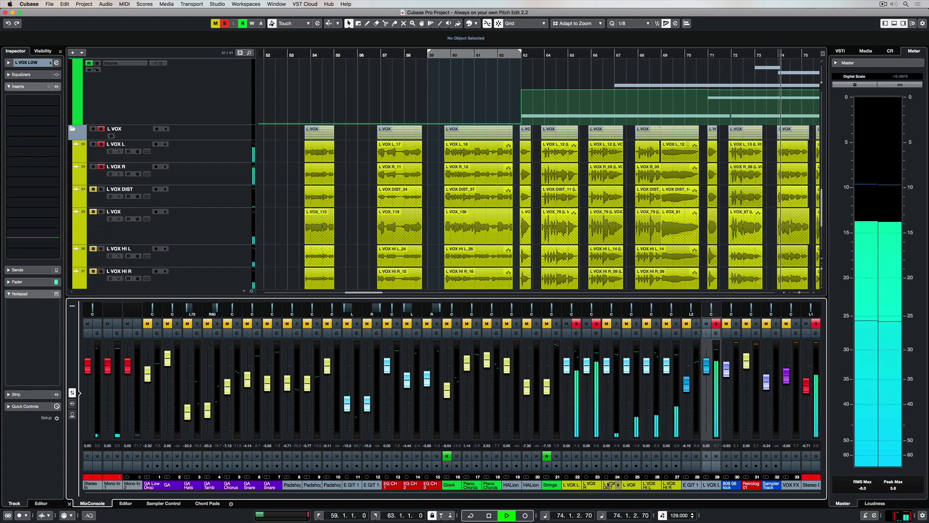
pyautogui.press('space')
# Add a stereo group channel to the L VOX DIST channel and name it L VOX DIST
pyautogui.click(609, 432)
pyautogui.rightClick(608, 432)
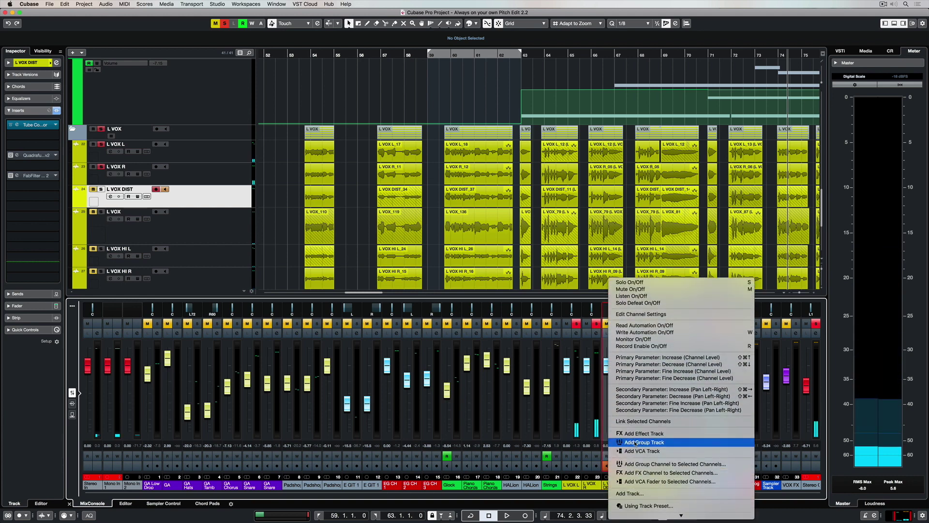
pyautogui.click(639, 463)
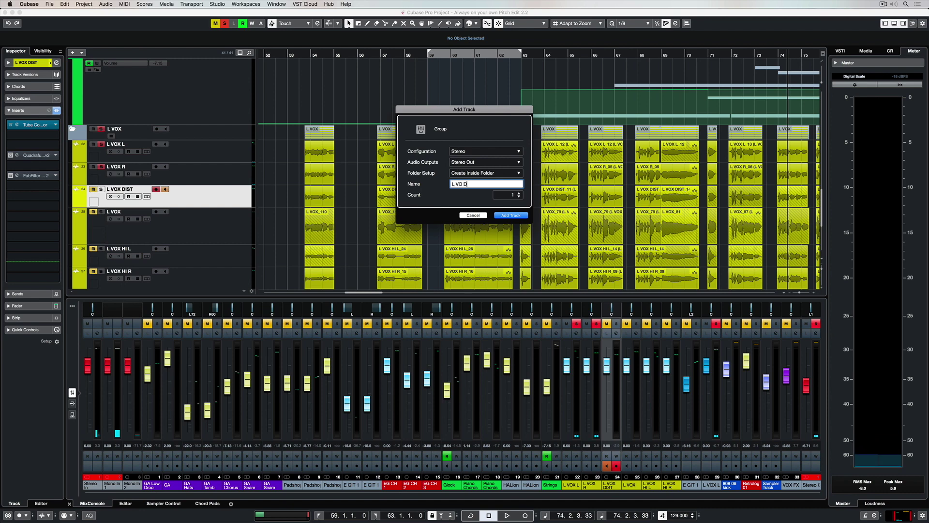
pyautogui.press('Return')
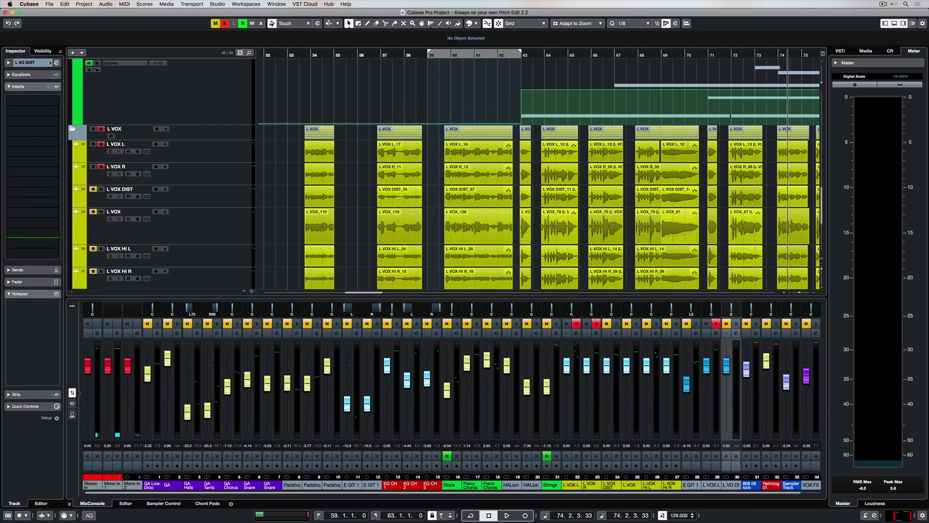
pyautogui.click(730, 484)
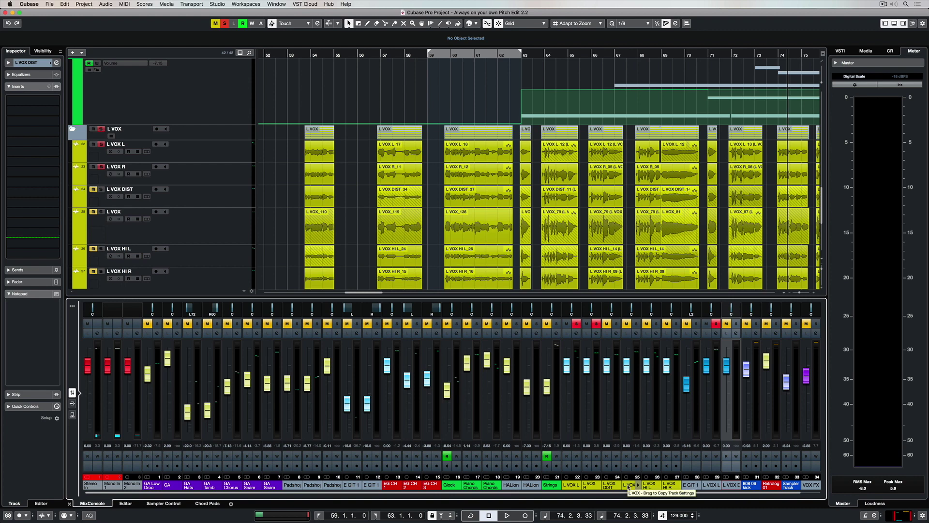
# Add a stereo group channel named L VOX to the L VOX channel
pyautogui.click(628, 485)
pyautogui.rightClick(625, 485)
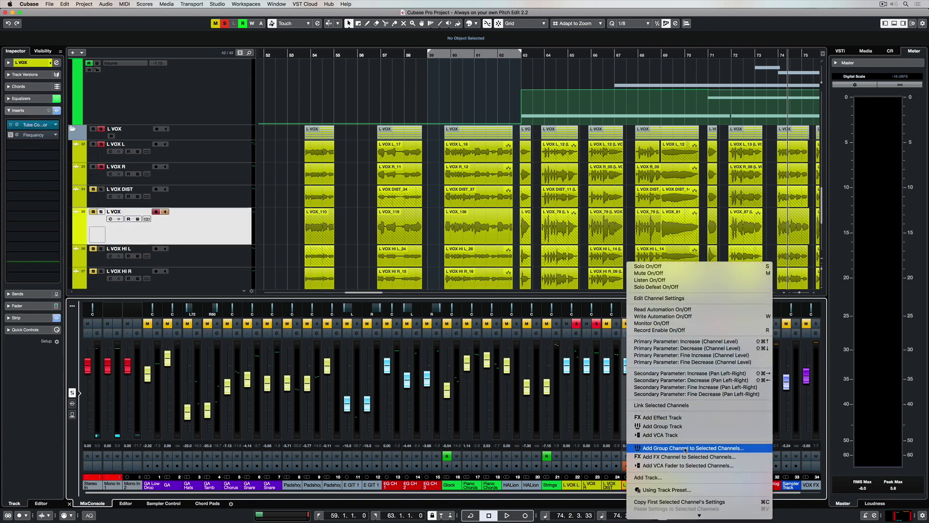
pyautogui.click(677, 445)
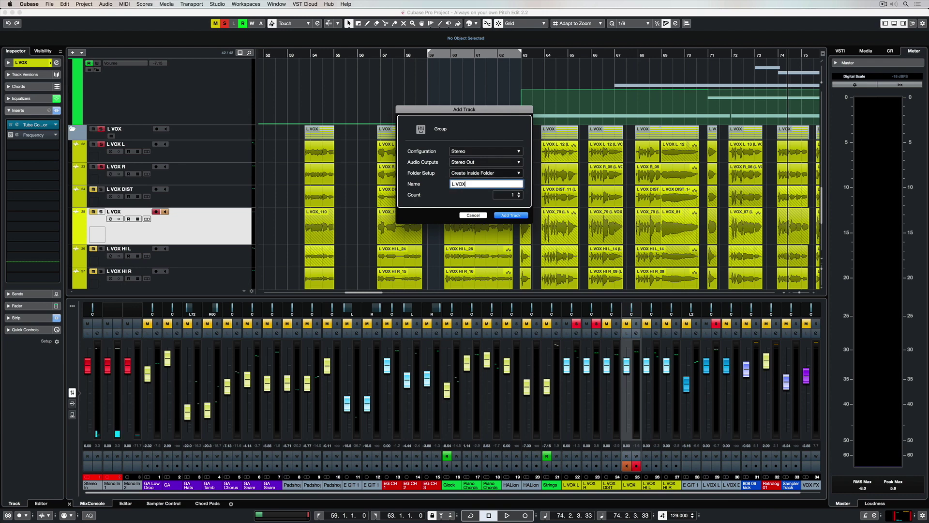
pyautogui.press('Return')
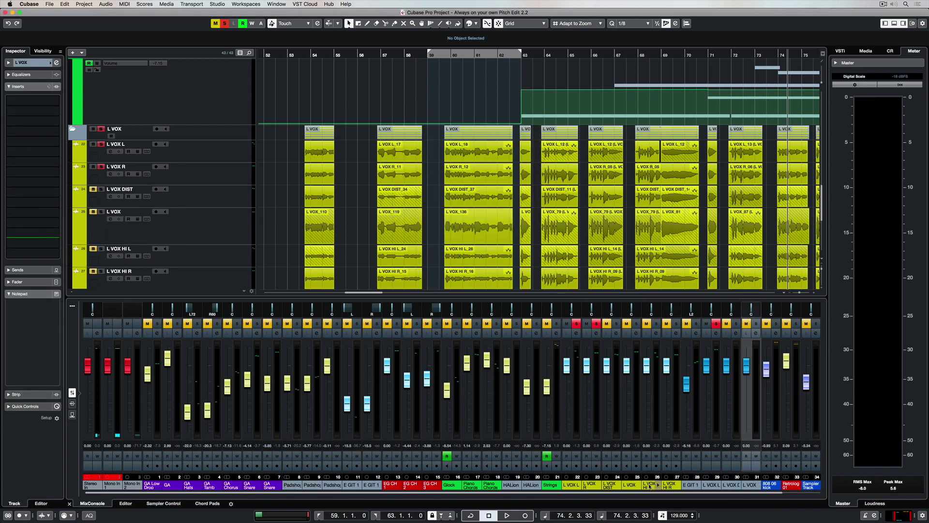
# Add a stereo group channel named L VOX HI to the L VOX HI L and L VOX HI R channels
pyautogui.click(649, 486)
pyautogui.keyDown('shift'); pyautogui.click(668, 484); pyautogui.keyUp('shift')
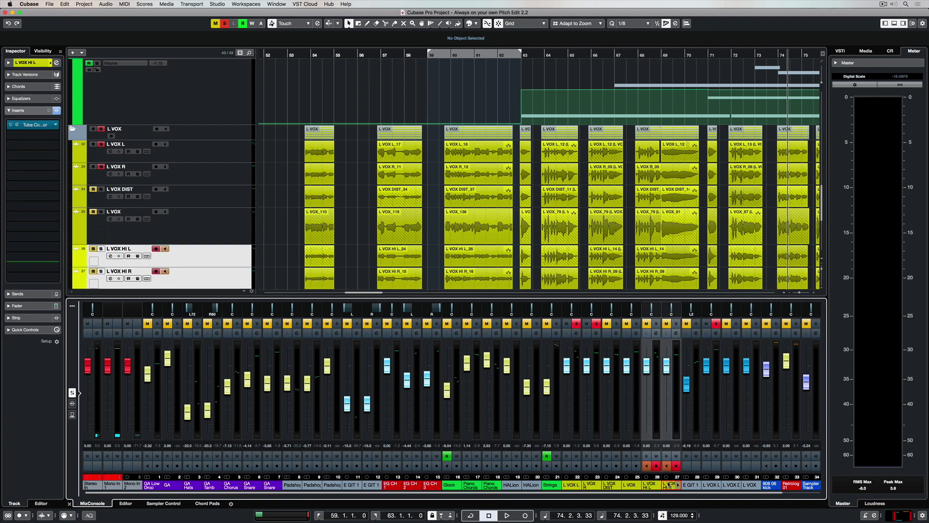
pyautogui.rightClick(668, 401)
pyautogui.moveTo(726, 520)
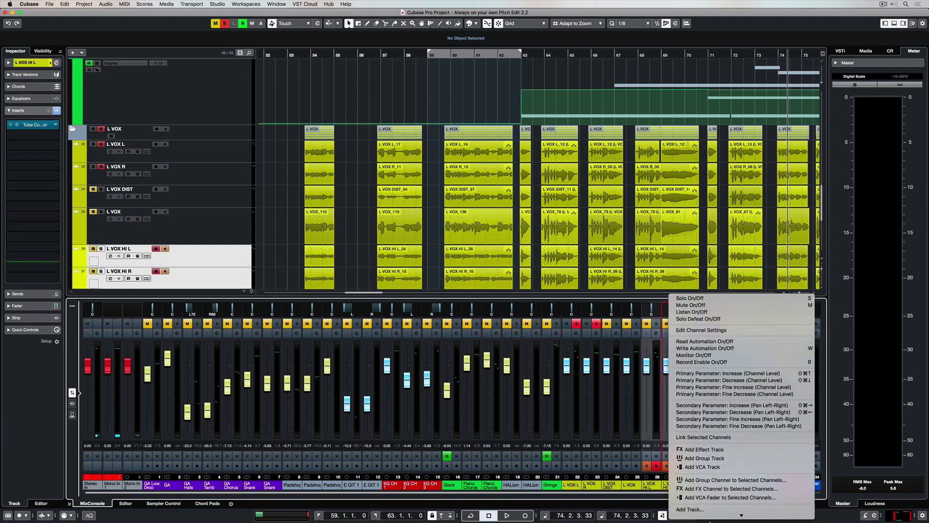
pyautogui.click(720, 446)
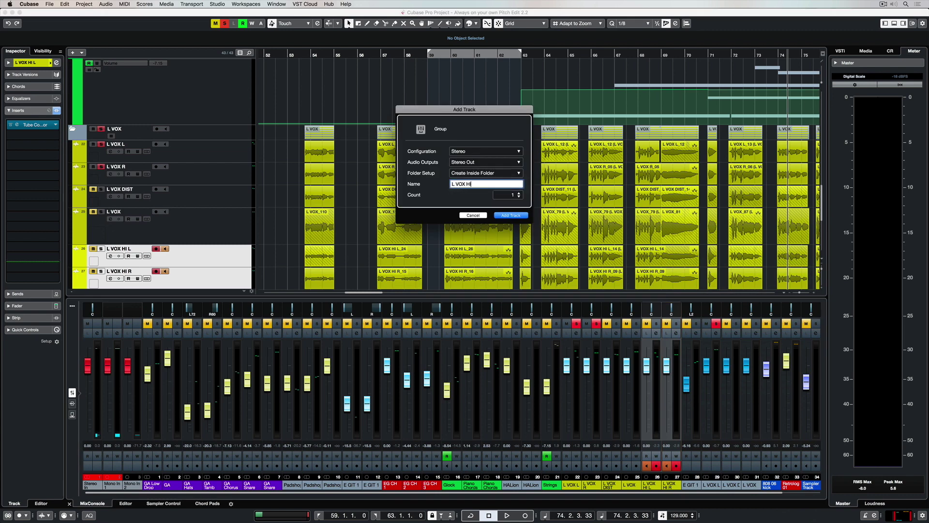
pyautogui.press('Return')
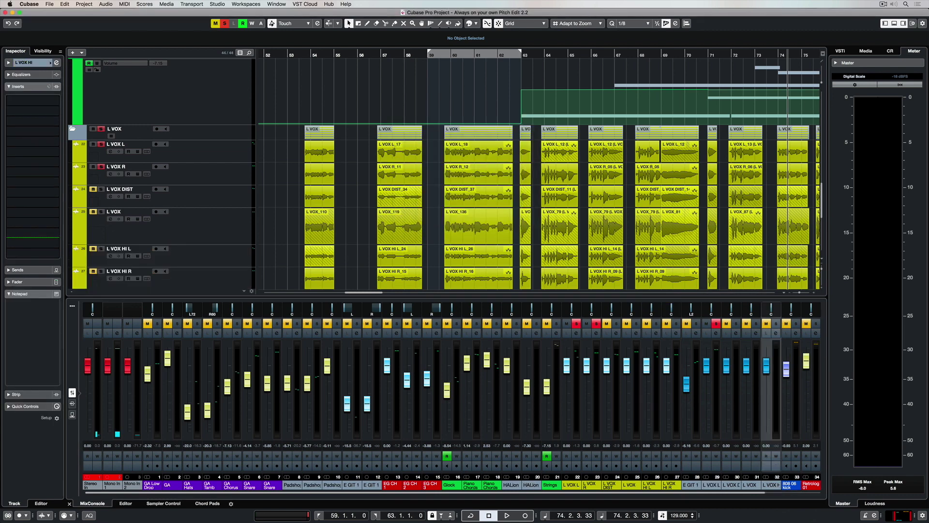
# Clear all solos to play the full mix, and solo the lead vocal tracks in the L VOX folder
pyautogui.click(224, 23)
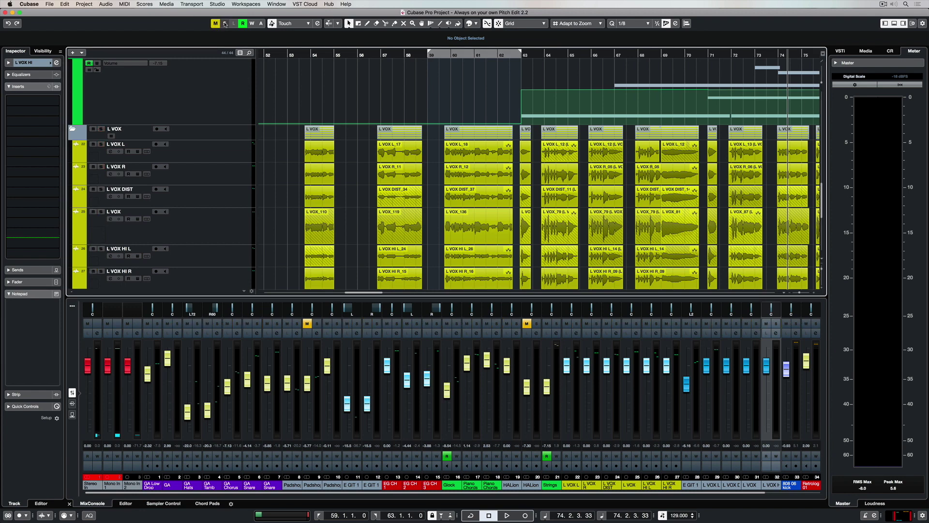
pyautogui.press('space')
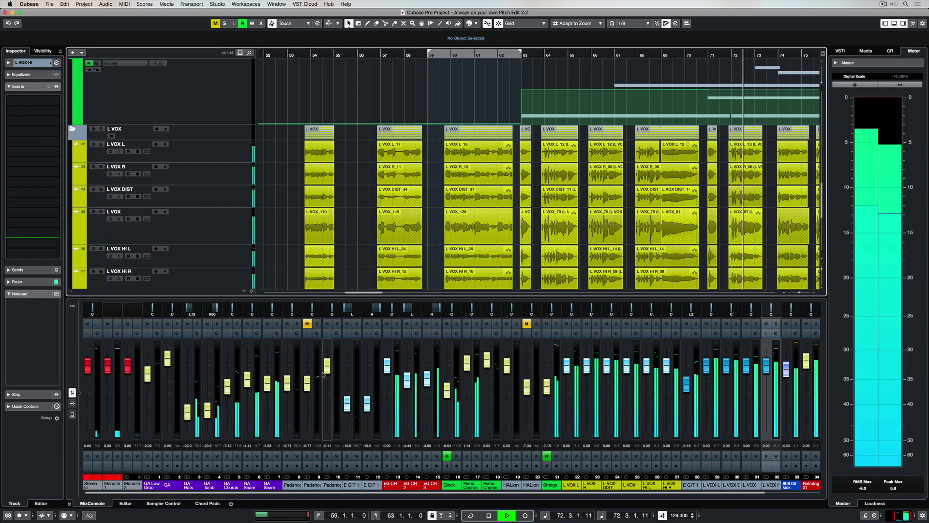
pyautogui.click(576, 323)
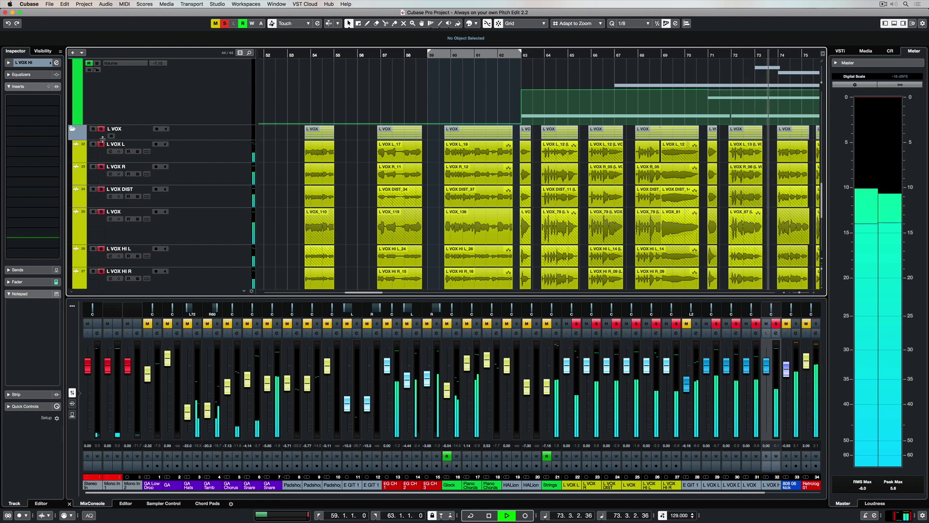
# Pan L VOX L hard left and L VOX R hard right, and L VOX HI L and L VOX HI R partly left and right
pyautogui.moveTo(572, 308); pyautogui.dragTo(683, 308)
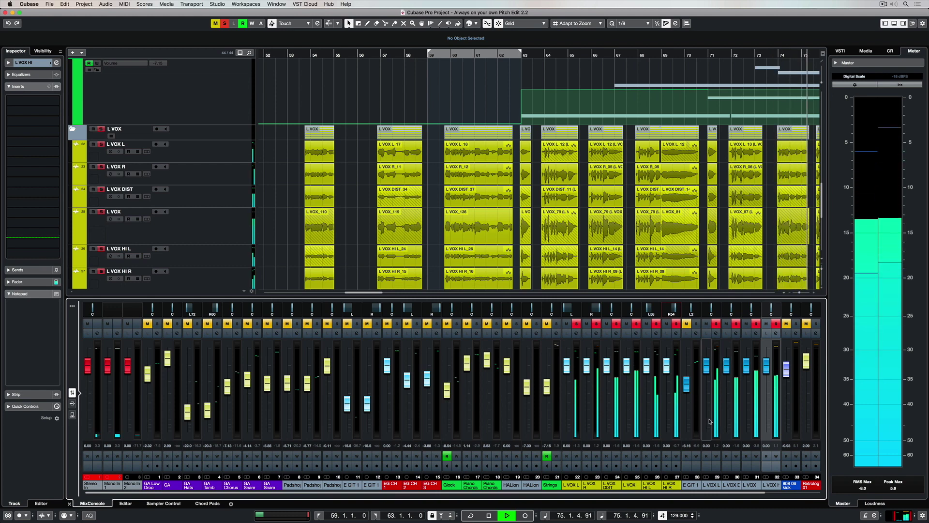
# Widen the mixer channels and lower the L VOX HI group fader to -3.10 dB and the L VOX LOW group fader to -2.97 dB
pyautogui.press('g')
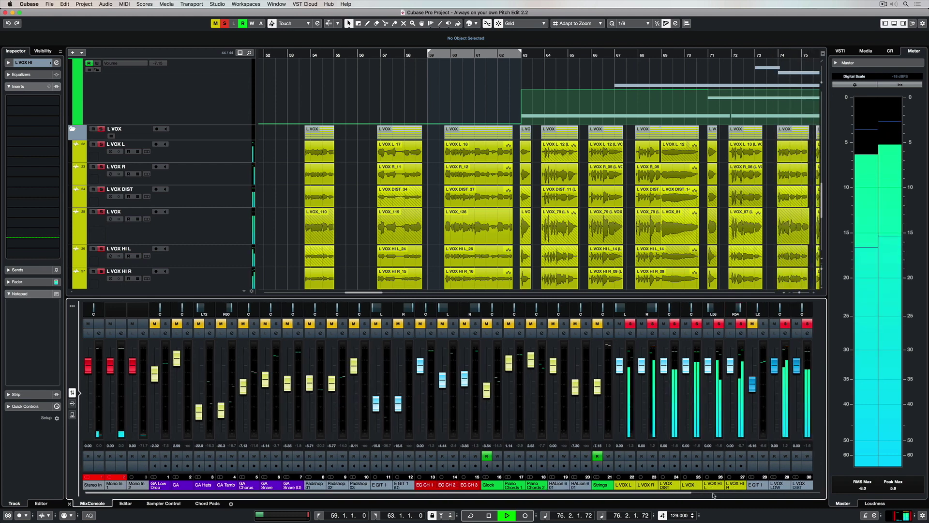
pyautogui.moveTo(713, 494); pyautogui.dragTo(786, 495)
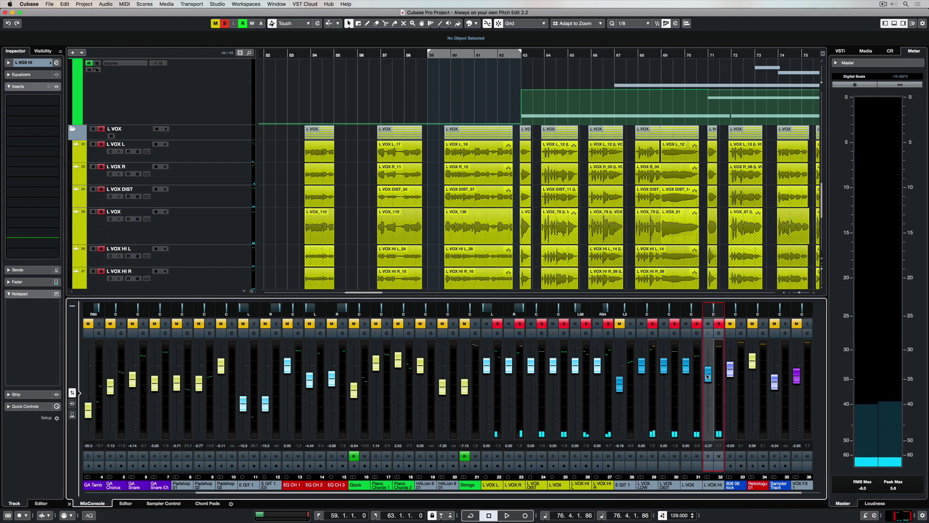
pyautogui.press('space')
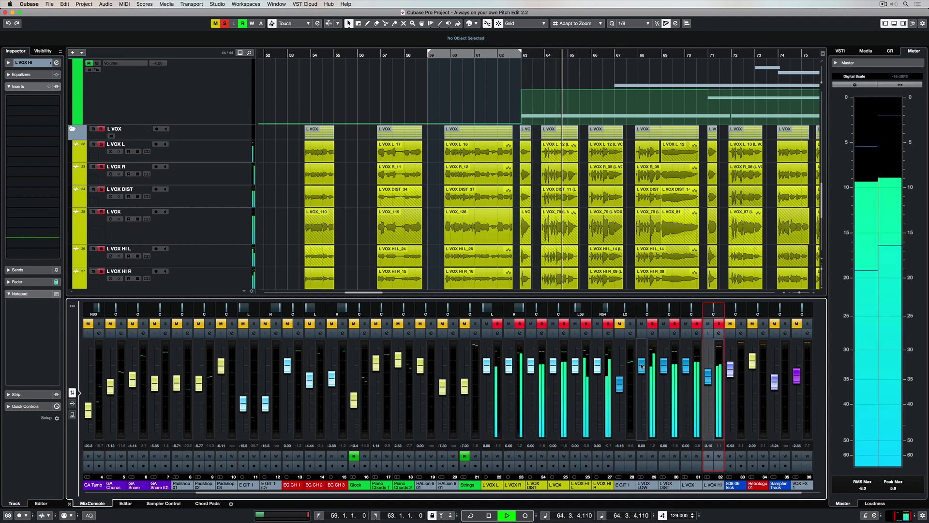
pyautogui.moveTo(642, 365); pyautogui.dragTo(642, 377)
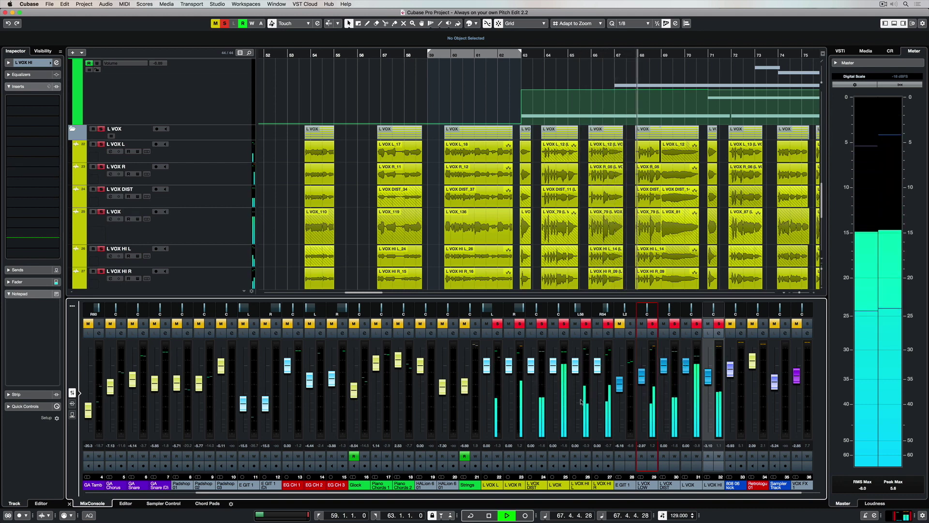
# Activate the Quadrafuzz v2 insert on the L VOX DIST track and set the L VOX DIST group fader to -0.08 dB
pyautogui.press('Down')
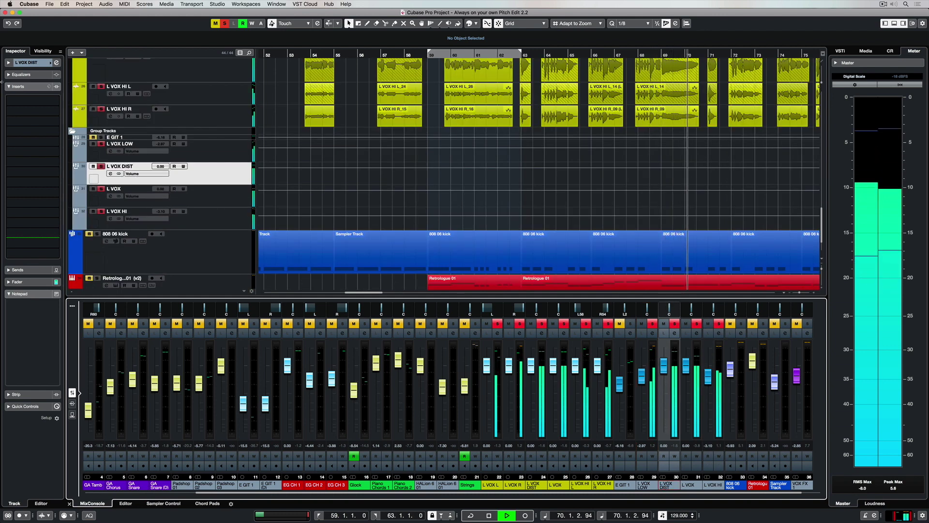
pyautogui.click(533, 484)
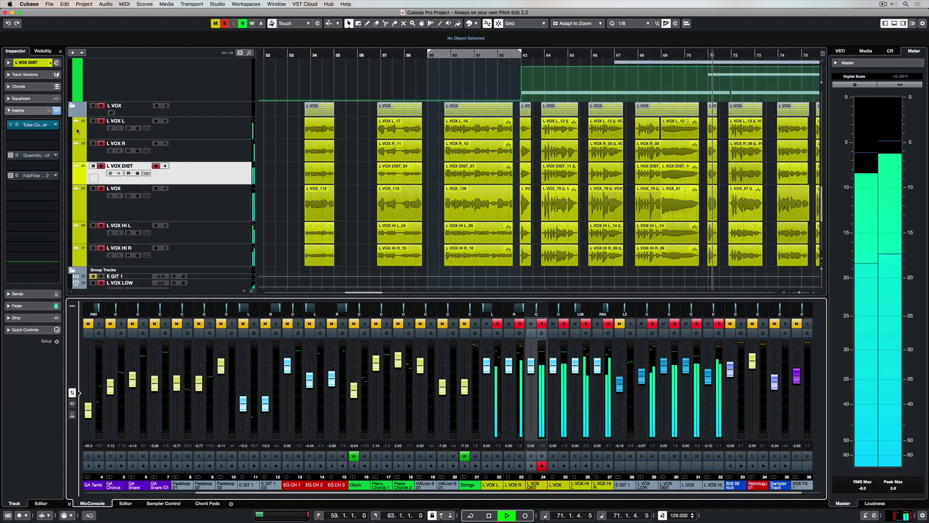
pyautogui.click(17, 155)
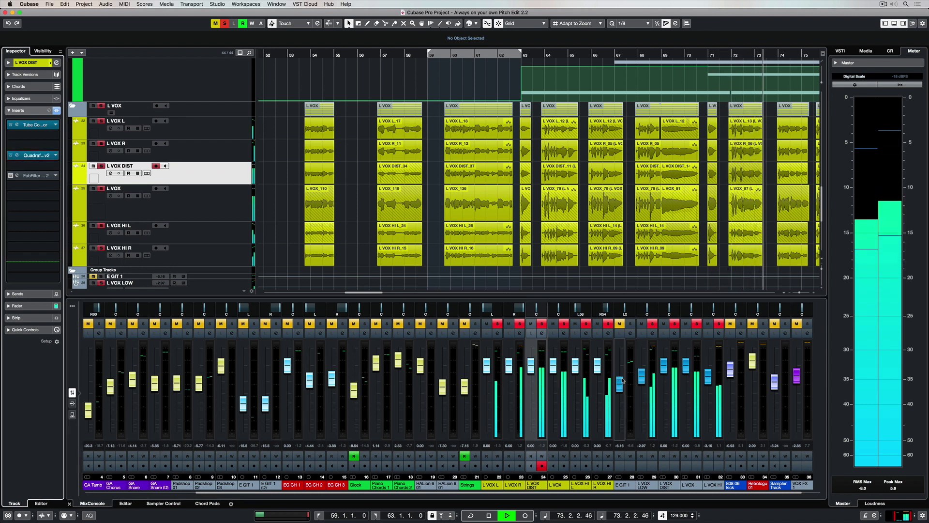
pyautogui.click(667, 366)
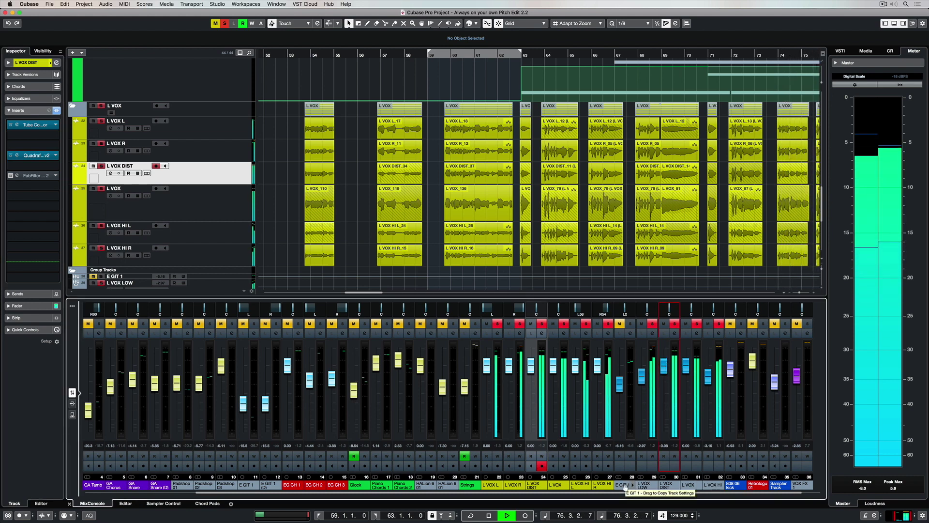
# Add a stereo REVelation FX channel to the L VOX LOW, L VOX DIST, L VOX and L VOX HI group channels
pyautogui.rightClick(669, 389)
pyautogui.moveTo(741, 515)
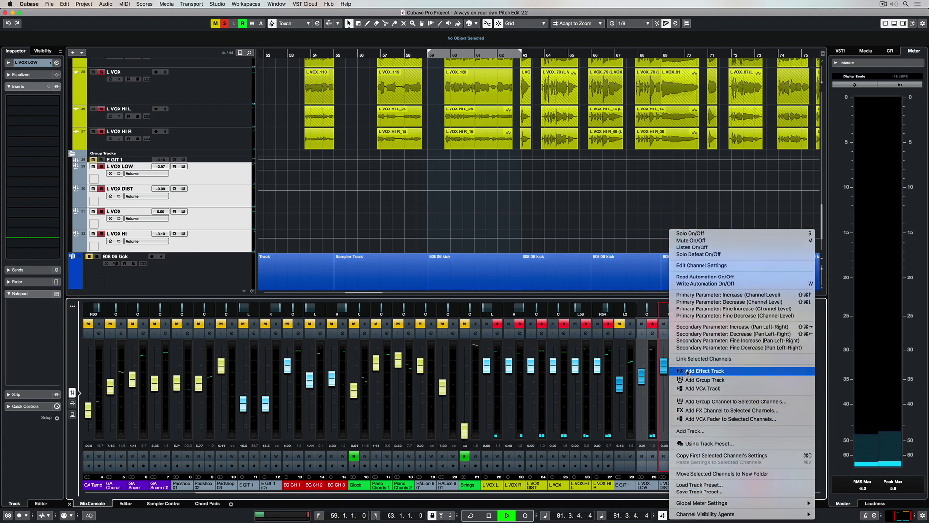
pyautogui.click(704, 410)
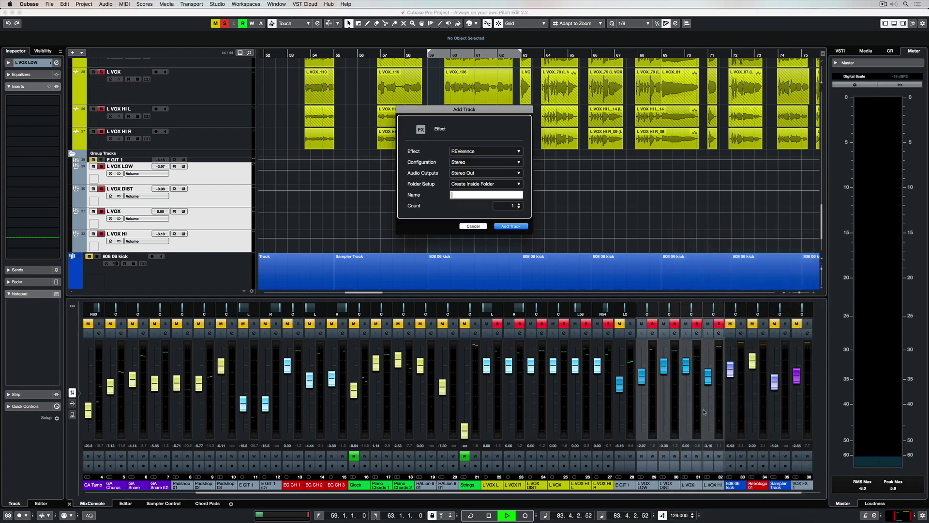
pyautogui.click(473, 152)
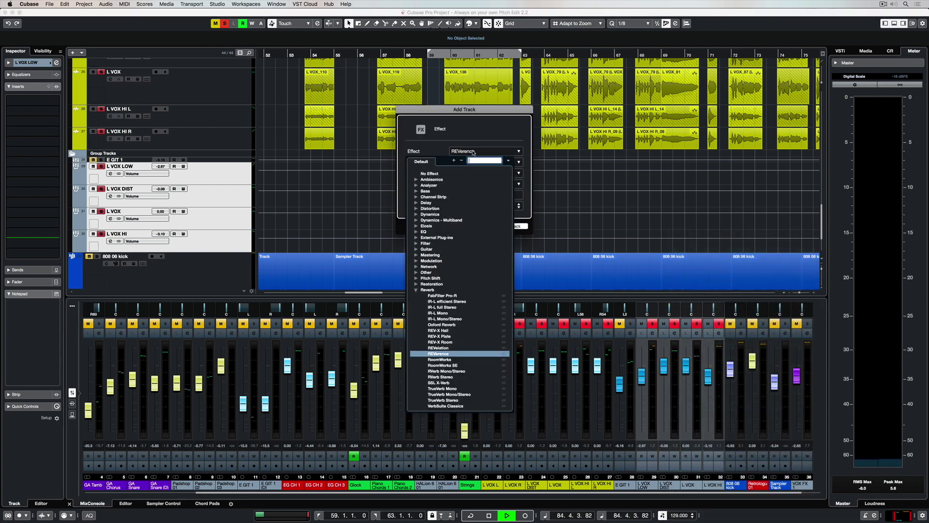
pyautogui.click(438, 348)
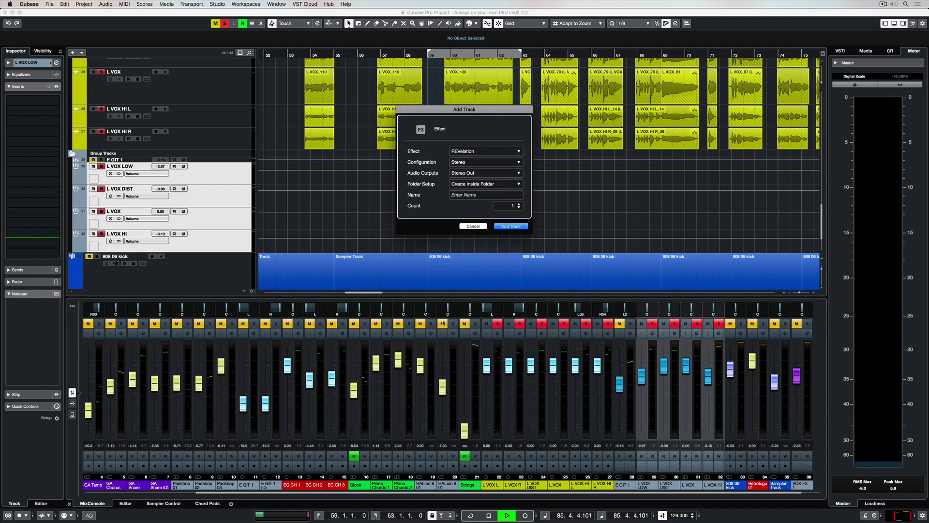
pyautogui.click(510, 226)
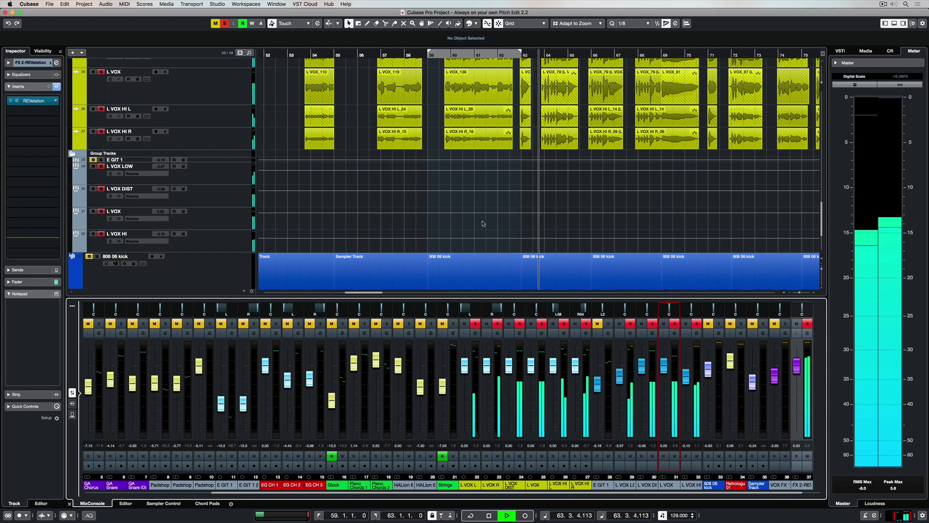
# Clear all solos and lower the REVelation FX channel's fader by about 3 dB while the full mix plays
pyautogui.click(225, 23)
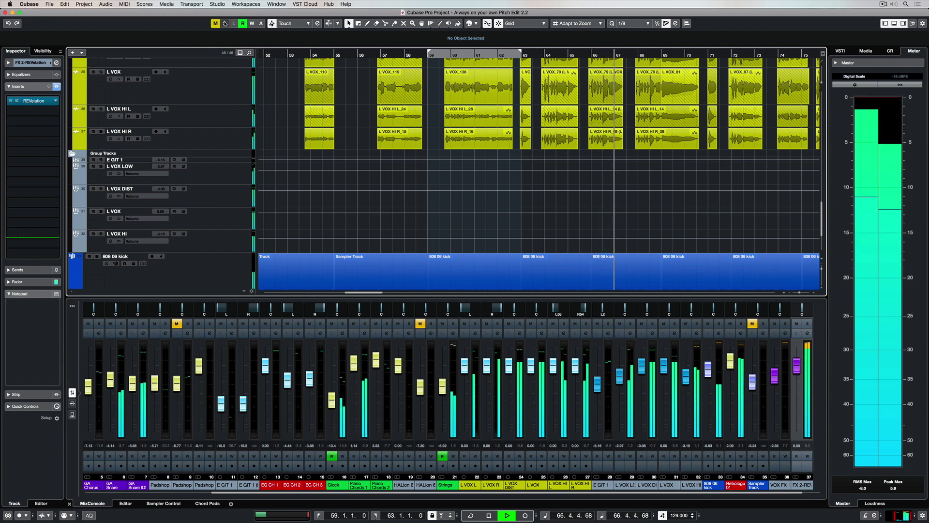
pyautogui.moveTo(797, 365); pyautogui.dragTo(801, 376)
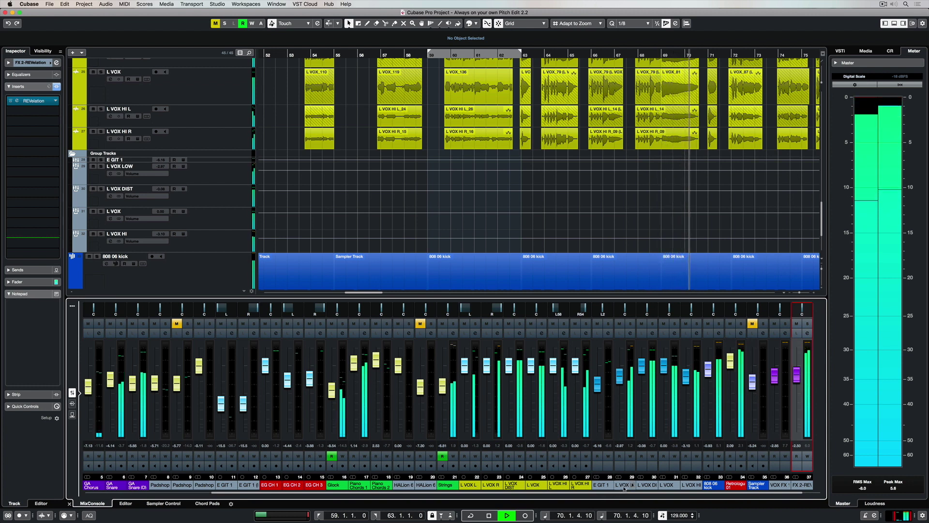
# Stop playback and add a VCA fader to the L VOX LOW, L VOX DIST, L VOX and L VOX HI group channels
pyautogui.click(623, 485)
pyautogui.press('space')
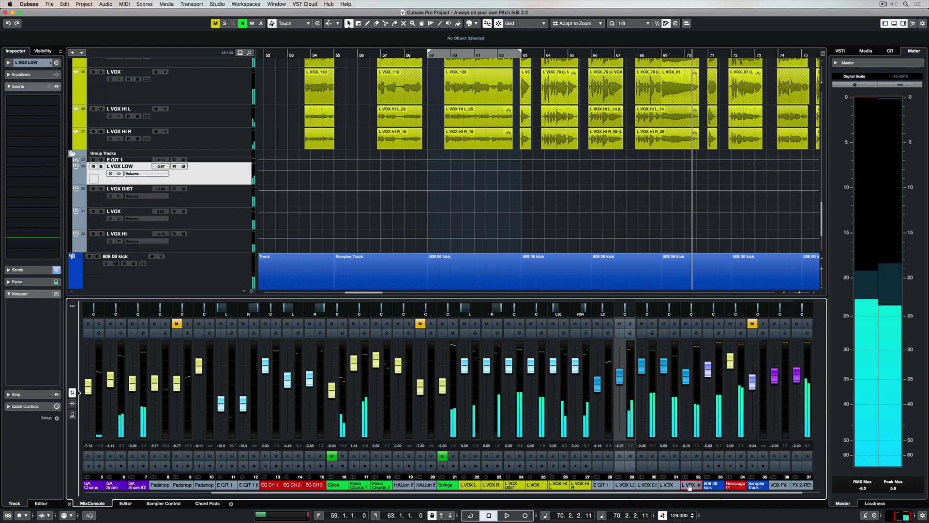
pyautogui.keyDown('shift'); pyautogui.click(691, 485); pyautogui.keyUp('shift')
pyautogui.rightClick(665, 408)
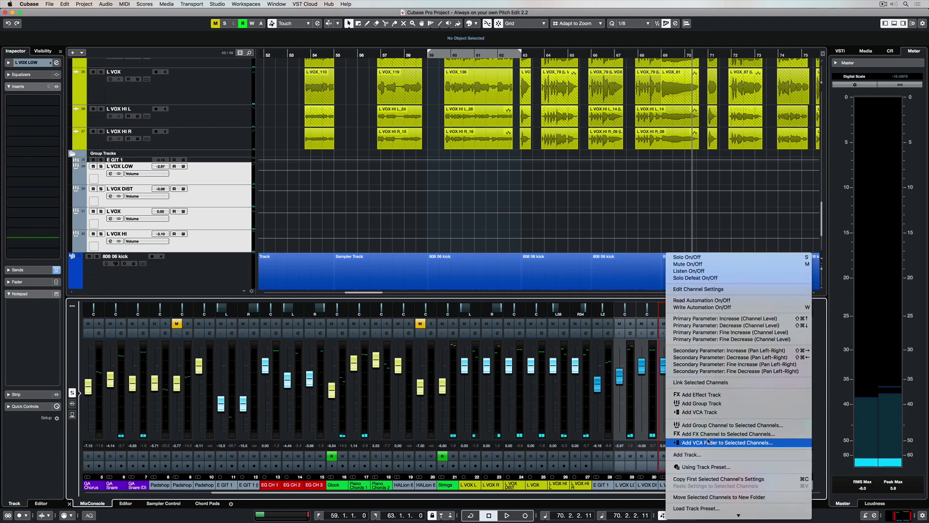
pyautogui.click(708, 442)
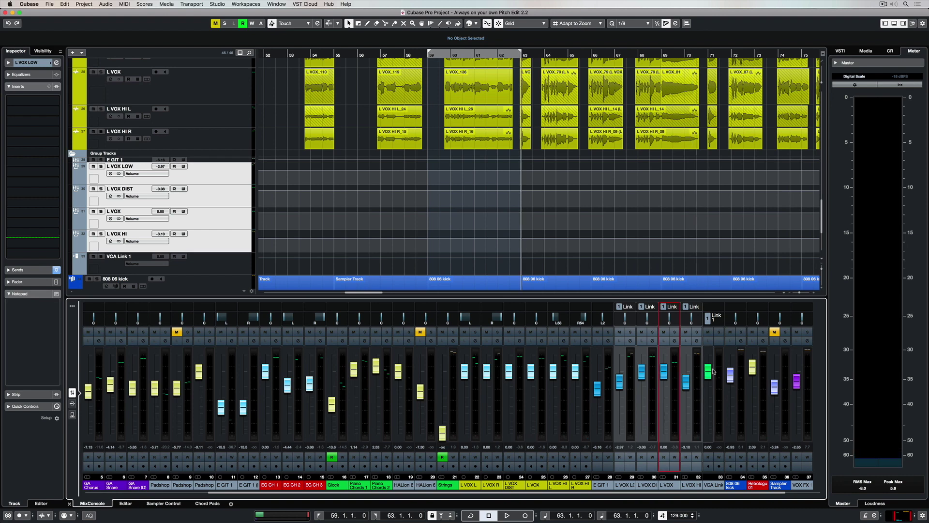
# Play the mix and raise the vocal groups' VCA fader to about 0.62 dB
pyautogui.press('space')
pyautogui.moveTo(710, 371)
pyautogui.mouseDown()
pyautogui.moveTo(708, 401)
pyautogui.moveTo(707, 371)
pyautogui.mouseUp()
pyautogui.scroll(-5, 708, 401)
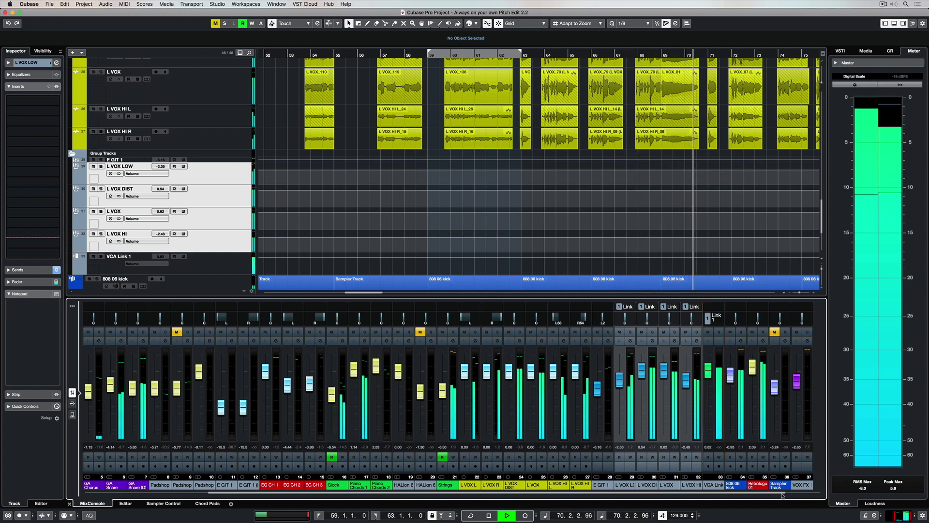
# Stop playback and add a second send to VOX FX 1 on the L VOX LOW, L VOX DIST, L VOX and L VOX HI group channels
pyautogui.moveTo(781, 493); pyautogui.dragTo(803, 494)
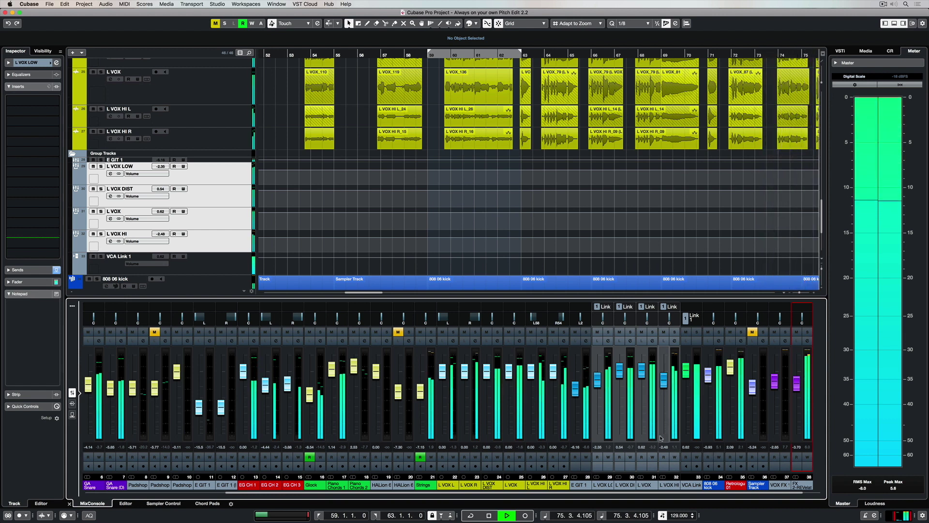
pyautogui.click(72, 414)
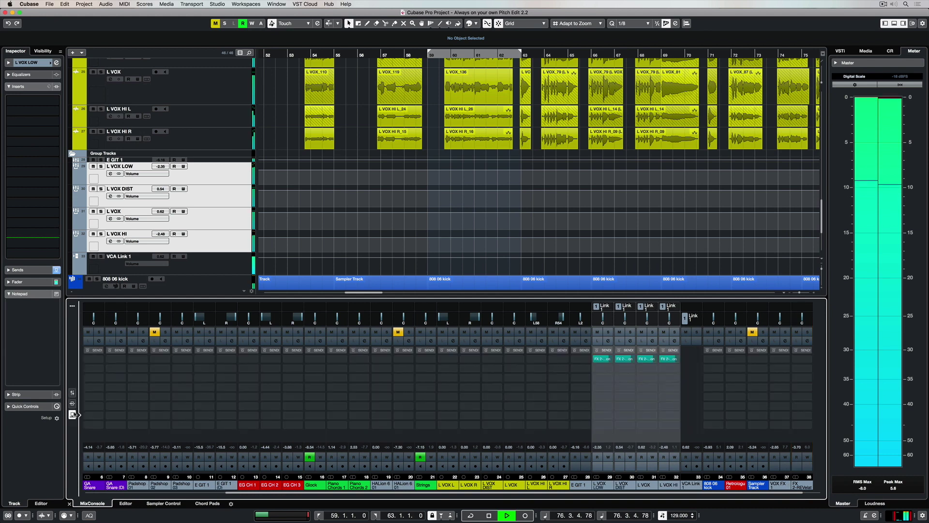
pyautogui.press('space')
pyautogui.click(610, 369)
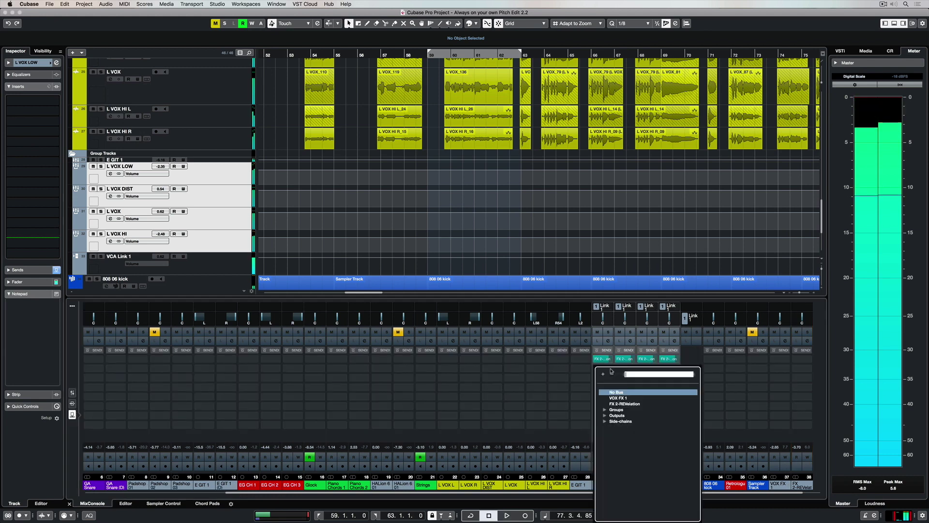
pyautogui.click(615, 398)
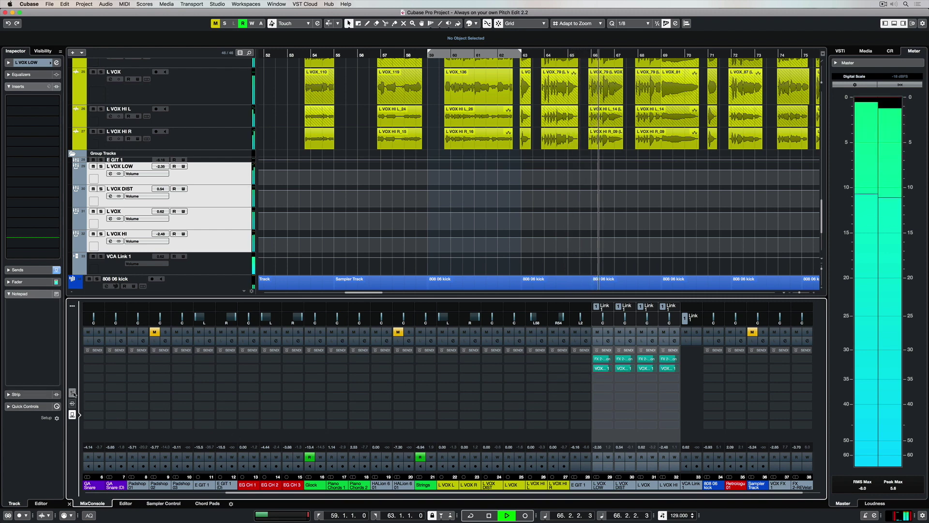
# Lower the VOX FX 1 channel's fader to about -6.7 dB and review the inserts of the two FX channels, ending on VOX FX 1
pyautogui.click(73, 393)
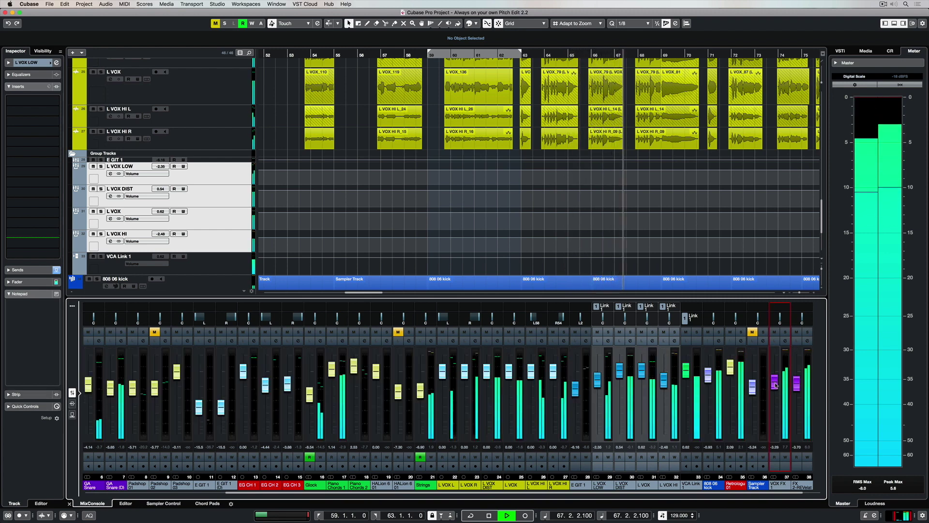
pyautogui.moveTo(774, 381); pyautogui.dragTo(775, 389)
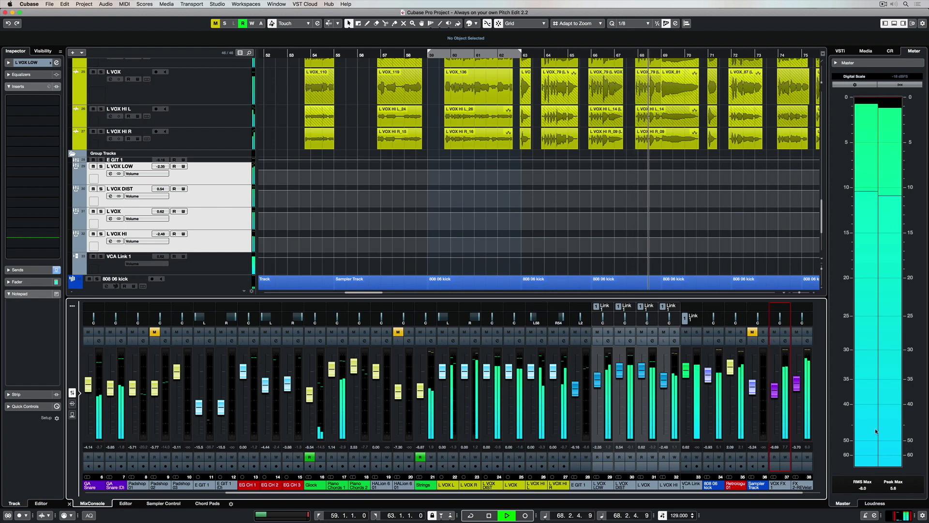
pyautogui.click(780, 485)
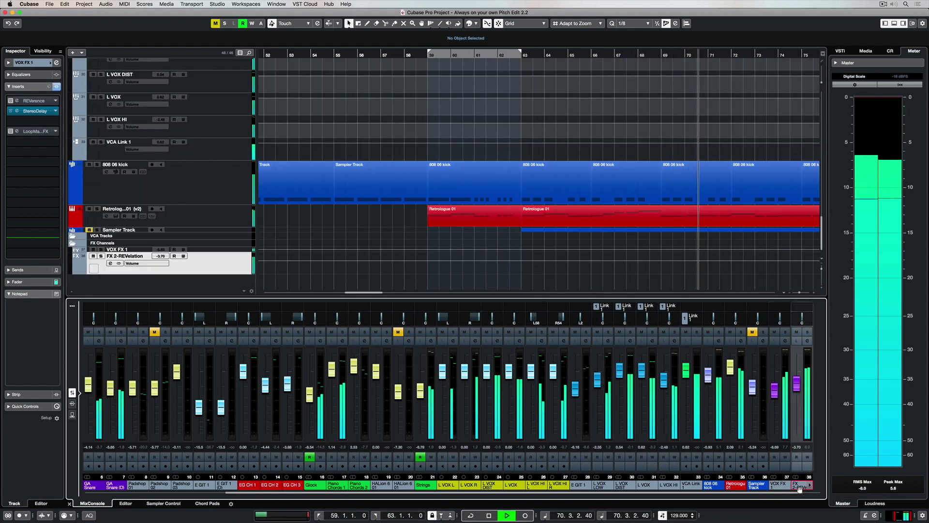
pyautogui.click(800, 487)
pyautogui.click(778, 485)
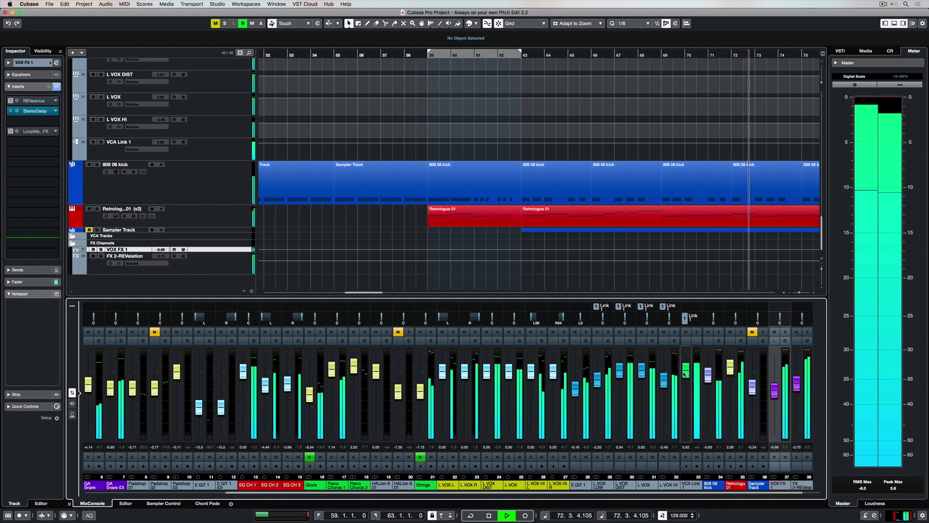
# Lower the vocal groups' VCA fader to about -1.25 dB while the mix plays
pyautogui.moveTo(684, 373); pyautogui.dragTo(684, 380)
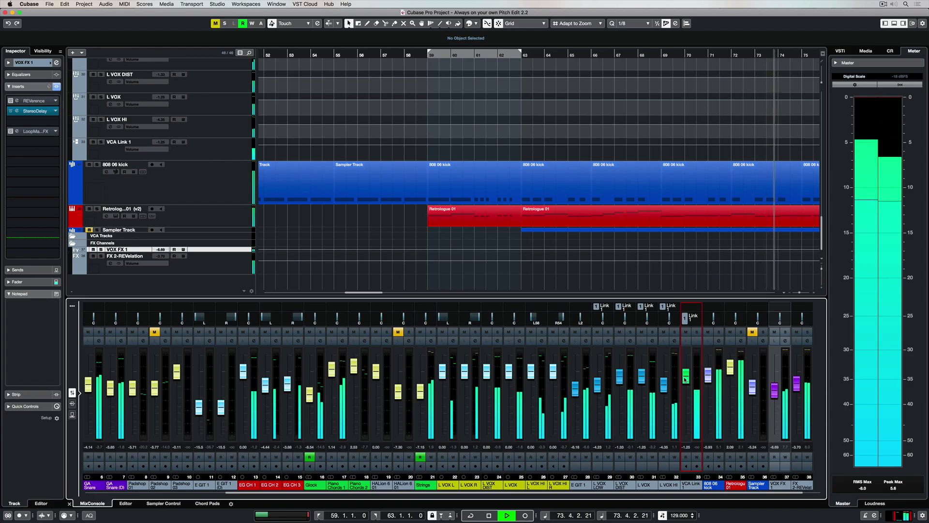